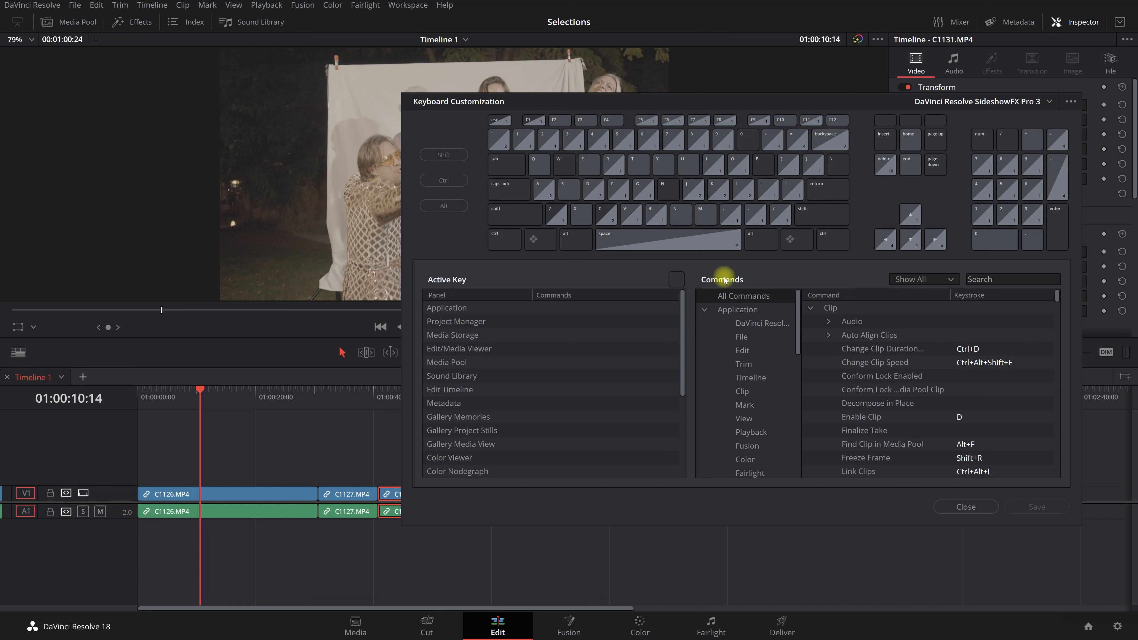
Search the keyboard commands for "raz", assign Ctrl+B as the Razor command's keystroke, and save the keyboard mapping
{"action": "left_click", "coordinate": [981, 279]}
{"action": "type", "text": "raz"}
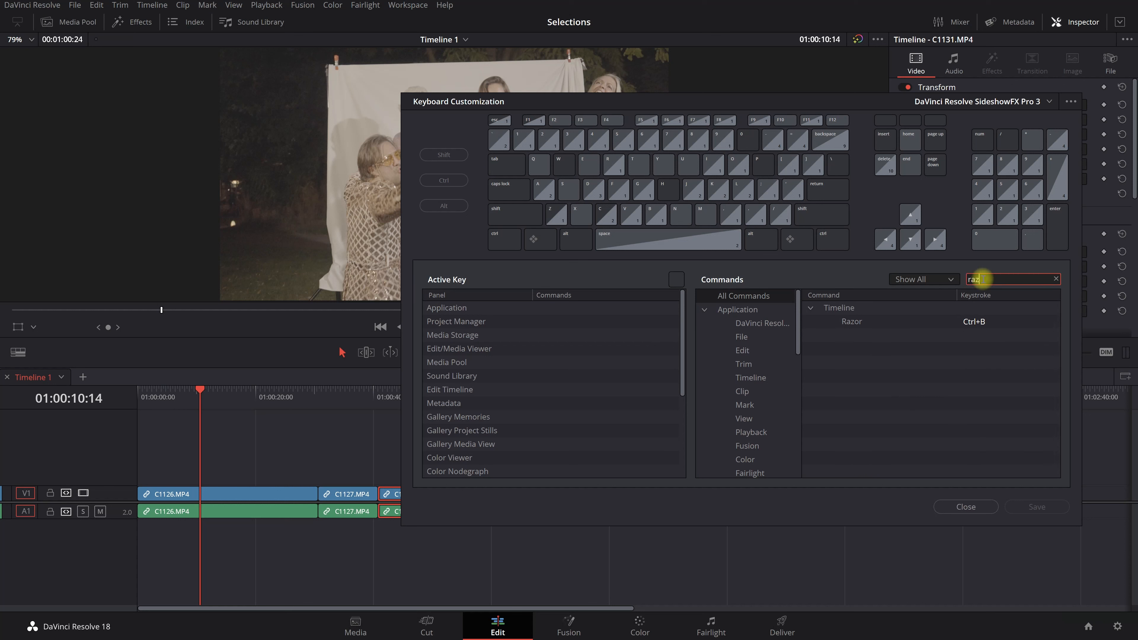
{"action": "left_click", "coordinate": [851, 322]}
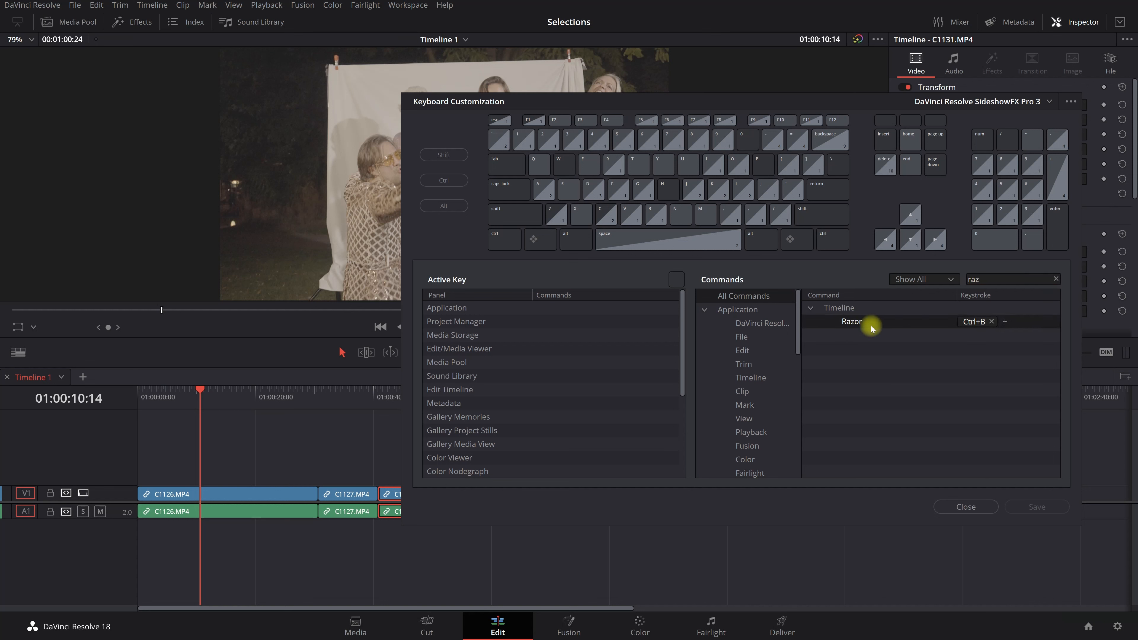
{"action": "left_click", "coordinate": [975, 324]}
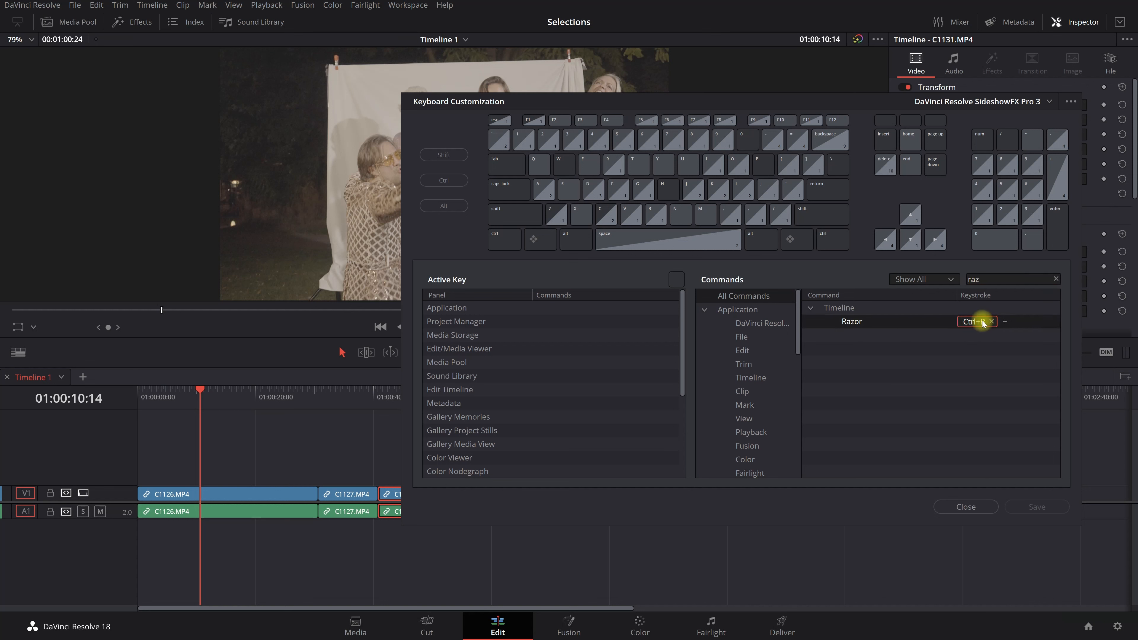
{"action": "key", "text": "ctrl+b"}
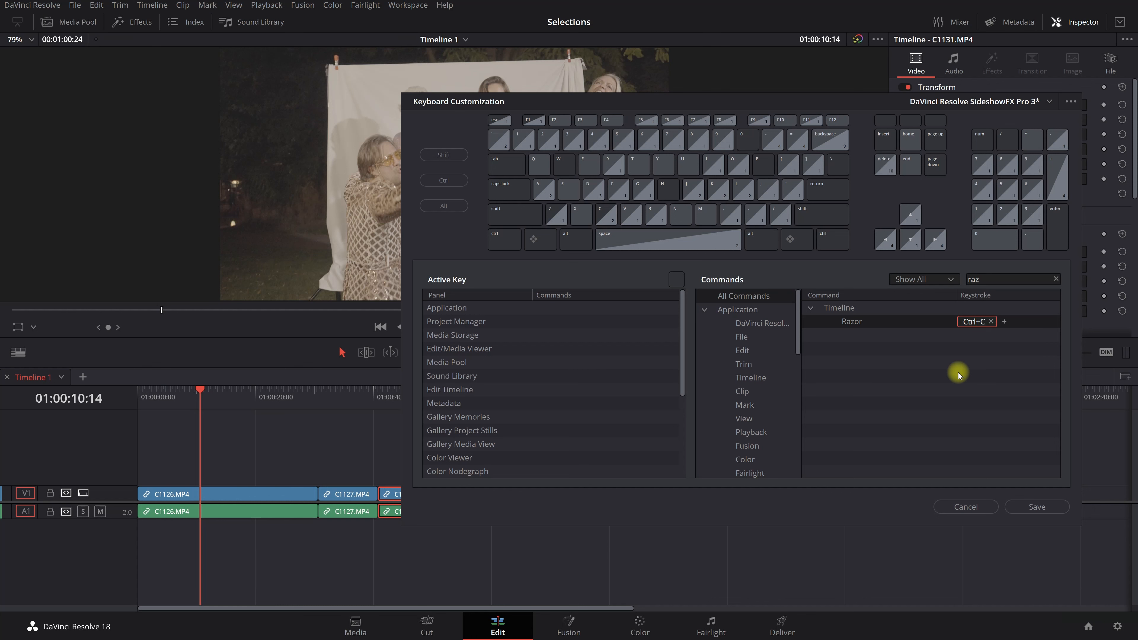
{"action": "left_click", "coordinate": [1029, 506]}
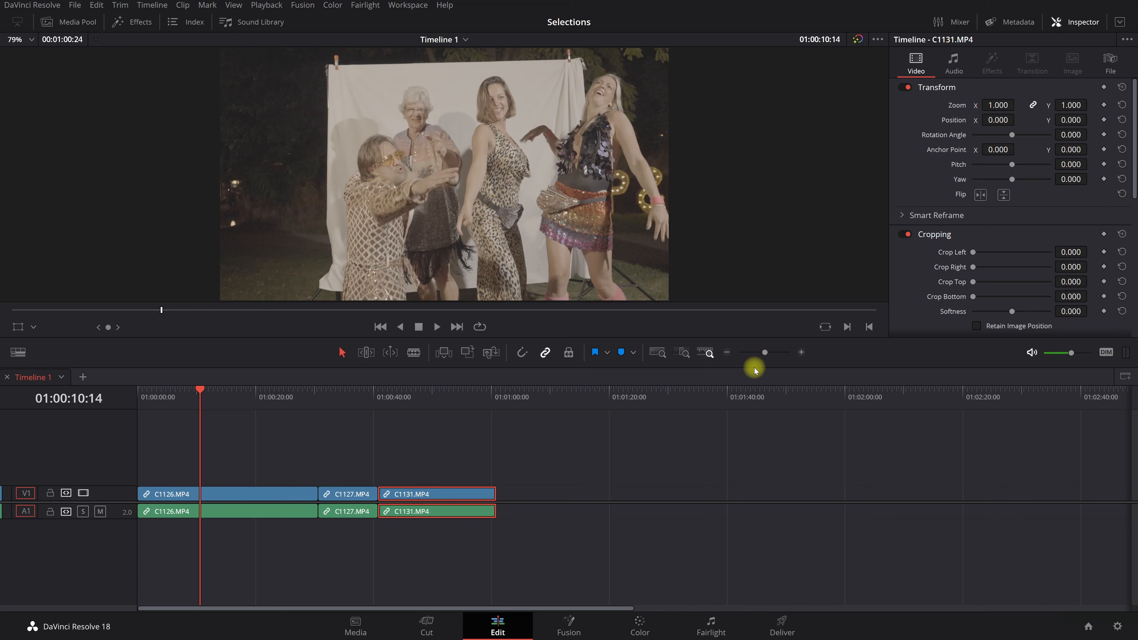
Examine the three clips at different timeline scales, zooming in and out repeatedly around the playhead
{"action": "left_click", "coordinate": [767, 352]}
{"action": "mouse_move", "coordinate": [767, 353]}
{"action": "left_mouse_down"}
{"action": "mouse_move", "coordinate": [785, 351]}
{"action": "mouse_move", "coordinate": [766, 354]}
{"action": "left_mouse_up"}
{"action": "left_click", "coordinate": [724, 446]}
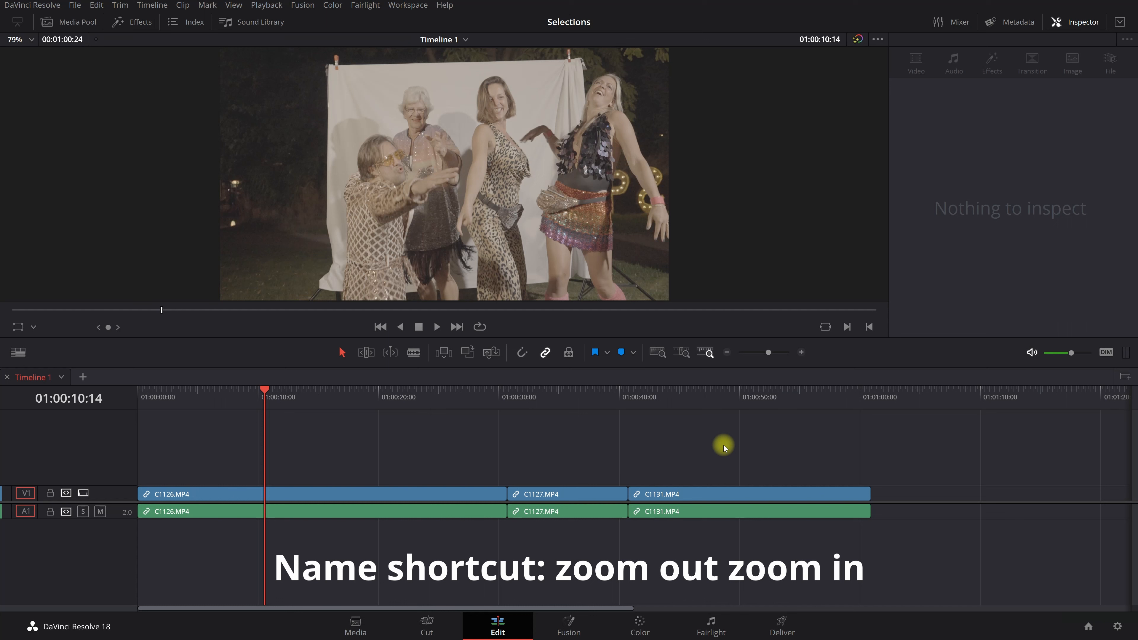
{"action": "key", "text": "ctrl+equal"}
{"action": "key", "text": "ctrl+minus"}
{"action": "key", "text": "ctrl+minus"}
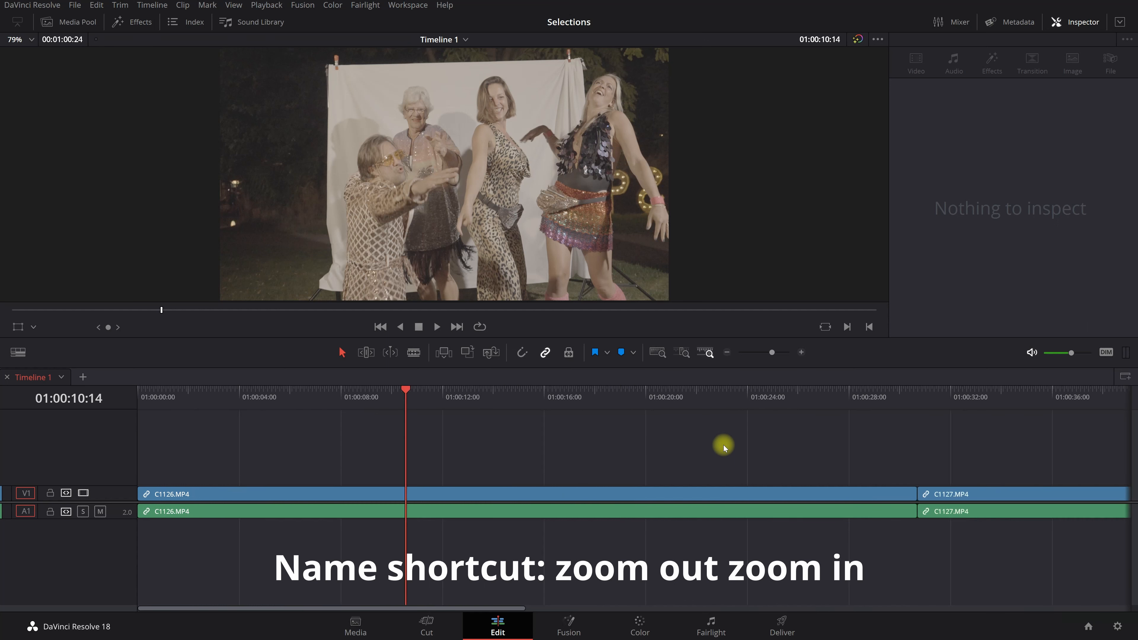
{"action": "key", "text": "ctrl+equal"}
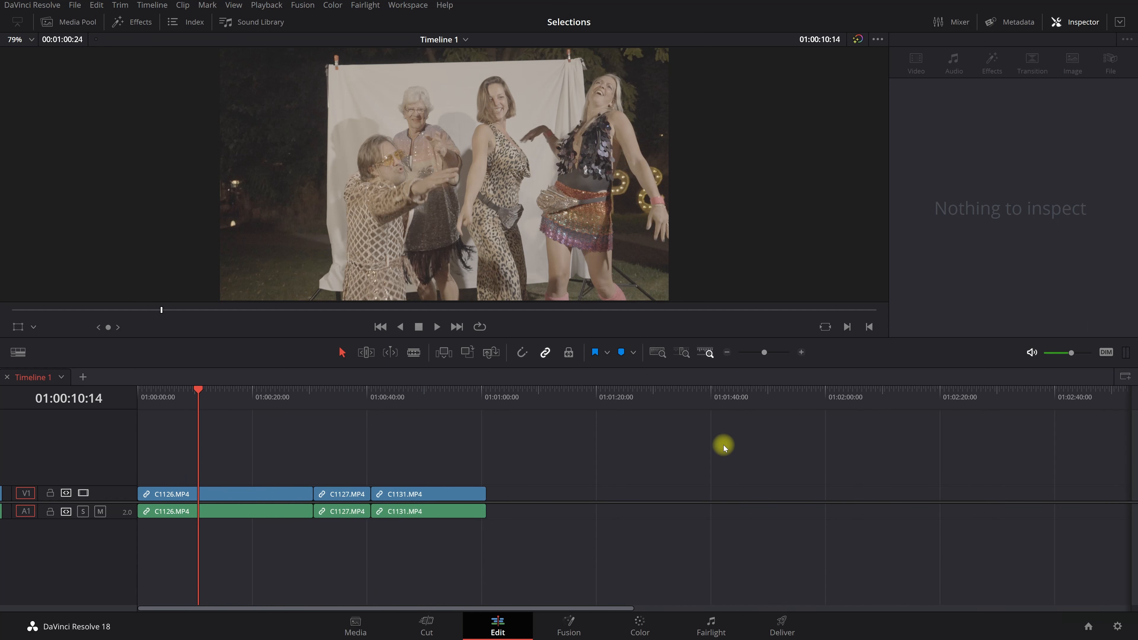
{"action": "key", "text": "ctrl+equal"}
{"action": "key", "text": "ctrl+equal"}
{"action": "key", "text": "ctrl+minus"}
{"action": "key", "text": "ctrl+minus"}
{"action": "key", "text": "ctrl+minus"}
{"action": "key", "text": "ctrl+equal"}
{"action": "key", "text": "ctrl+equal"}
{"action": "key", "text": "ctrl+equal"}
{"action": "key", "text": "ctrl+equal"}
{"action": "key", "text": "ctrl+minus"}
{"action": "key", "text": "ctrl+minus"}
{"action": "key", "text": "ctrl+equal"}
{"action": "key", "text": "ctrl+equal"}
{"action": "key", "text": "ctrl+equal"}
{"action": "key", "text": "ctrl+equal"}
{"action": "key", "text": "ctrl+minus"}
{"action": "key", "text": "ctrl+minus"}
{"action": "key", "text": "ctrl+minus"}
{"action": "key", "text": "ctrl+equal"}
{"action": "key", "text": "ctrl+equal"}
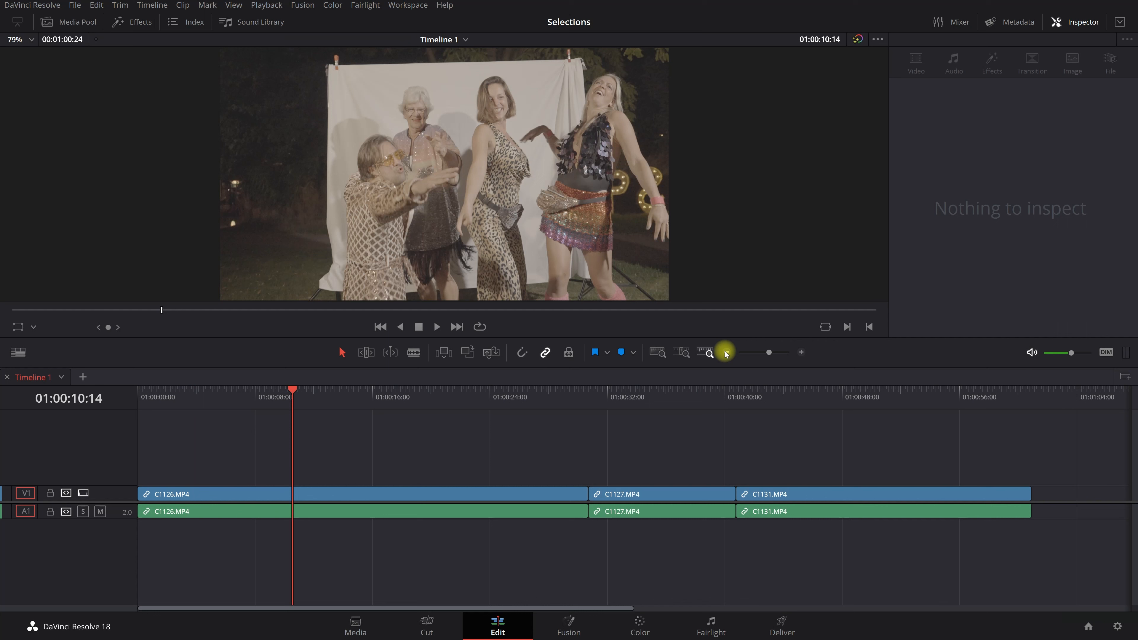
Enlarge the Video 1 and Audio 1 tracks so they show clip thumbnails and audio waveforms
{"action": "scroll", "coordinate": [523, 457], "scroll_direction": "up", "scroll_amount": 3}
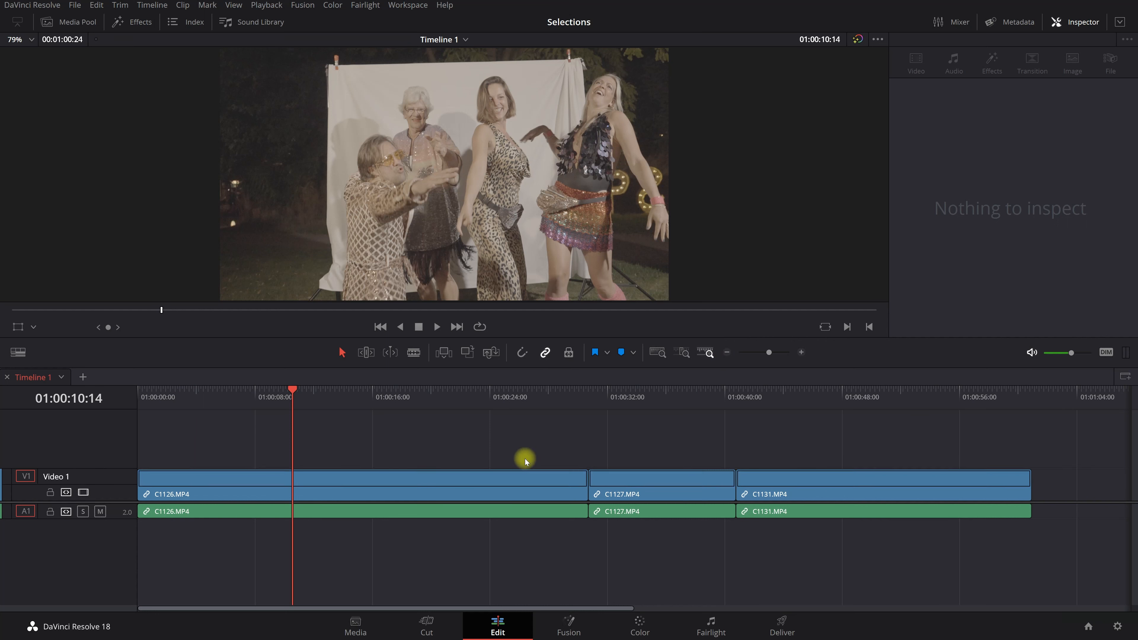
{"action": "scroll", "coordinate": [431, 502], "scroll_direction": "up", "scroll_amount": 3}
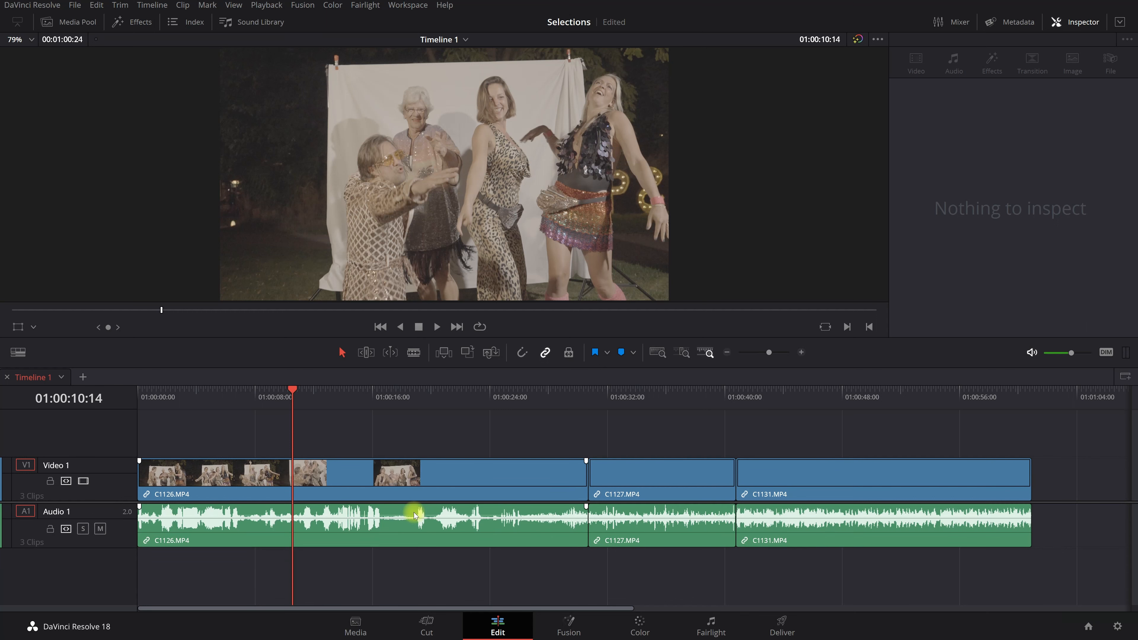
Inspect clip C1126.MP4 frame by frame around the playhead, select it, and fit the whole timeline back into view
{"action": "key", "text": "ctrl+equal"}
{"action": "key", "text": "ctrl+equal"}
{"action": "key", "text": "ctrl+equal"}
{"action": "key", "text": "ctrl+equal"}
{"action": "key", "text": "ctrl+equal"}
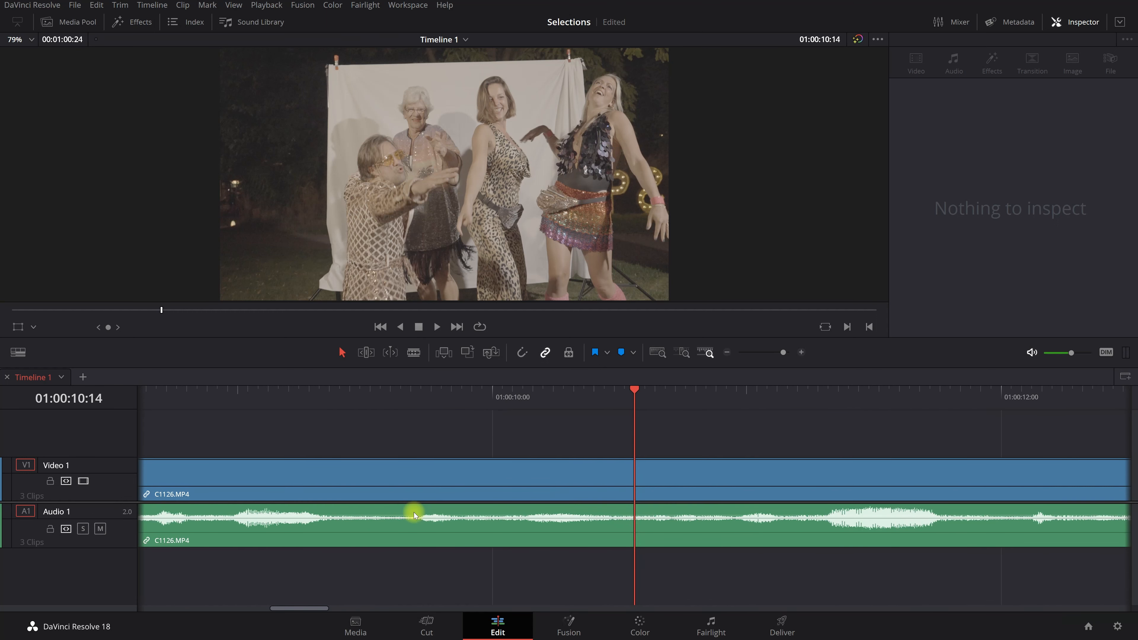
{"action": "left_click", "coordinate": [801, 352]}
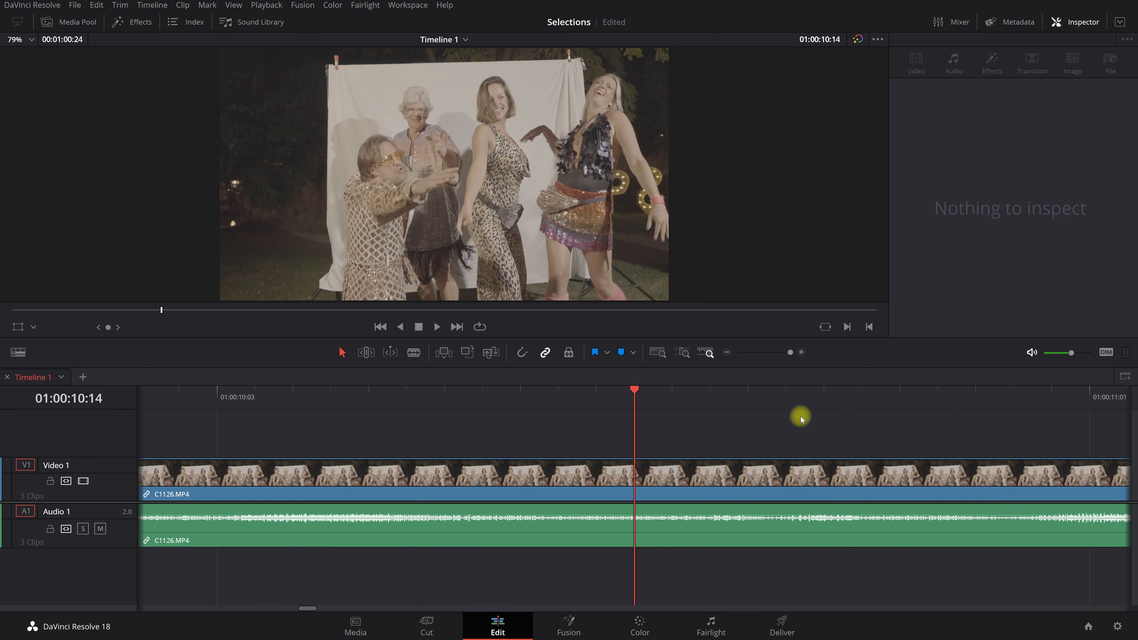
{"action": "left_click", "coordinate": [667, 535]}
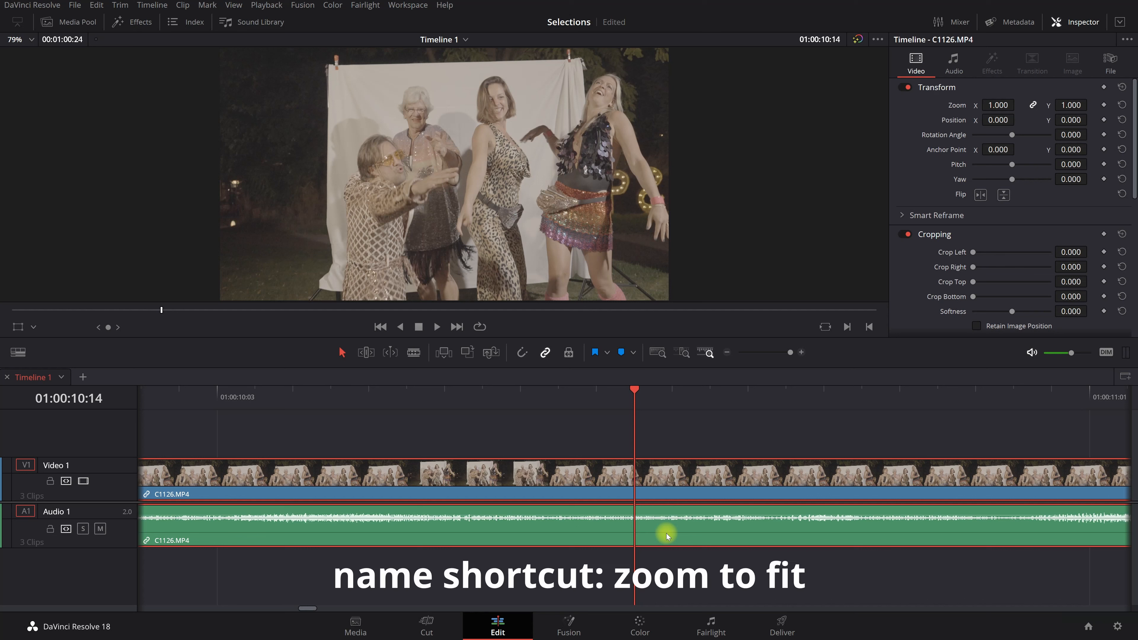
{"action": "key", "text": "shift+z"}
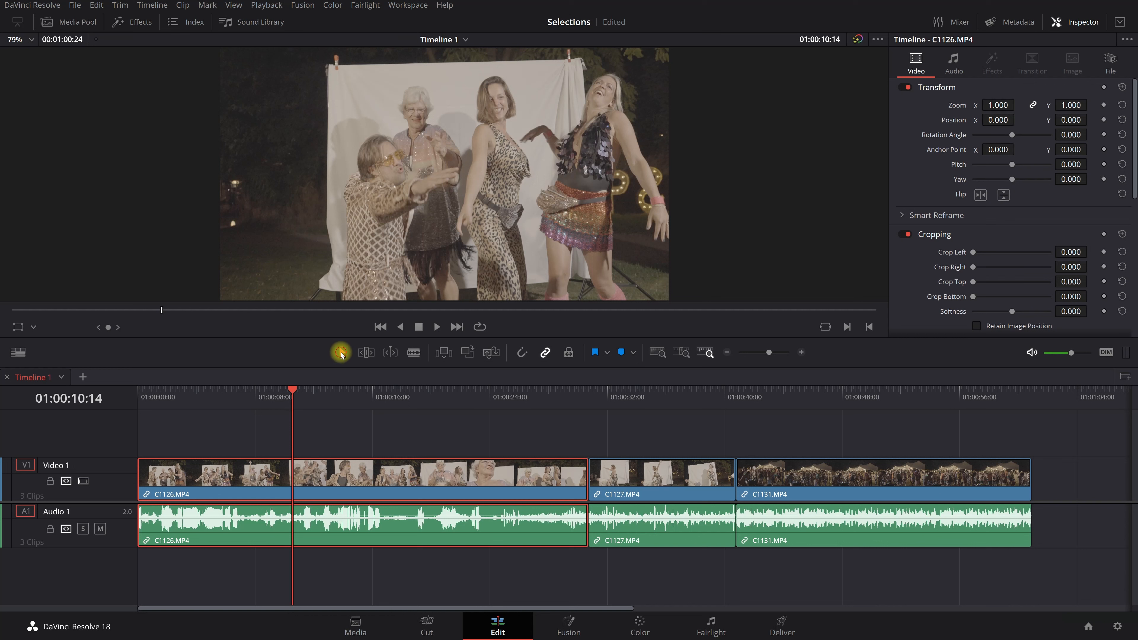
Move the playhead to 01:00:14:13 and cut clip C1126.MP4 there with the blade
{"action": "left_click_drag", "start_coordinate": [295, 397], "coordinate": [352, 402]}
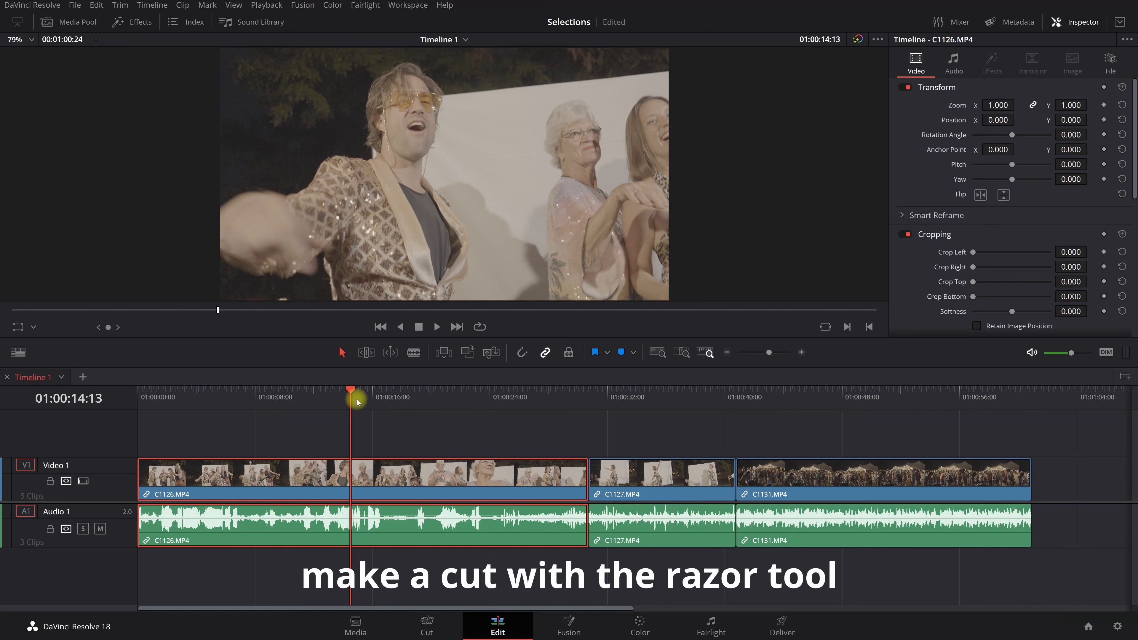
{"action": "left_click", "coordinate": [416, 355]}
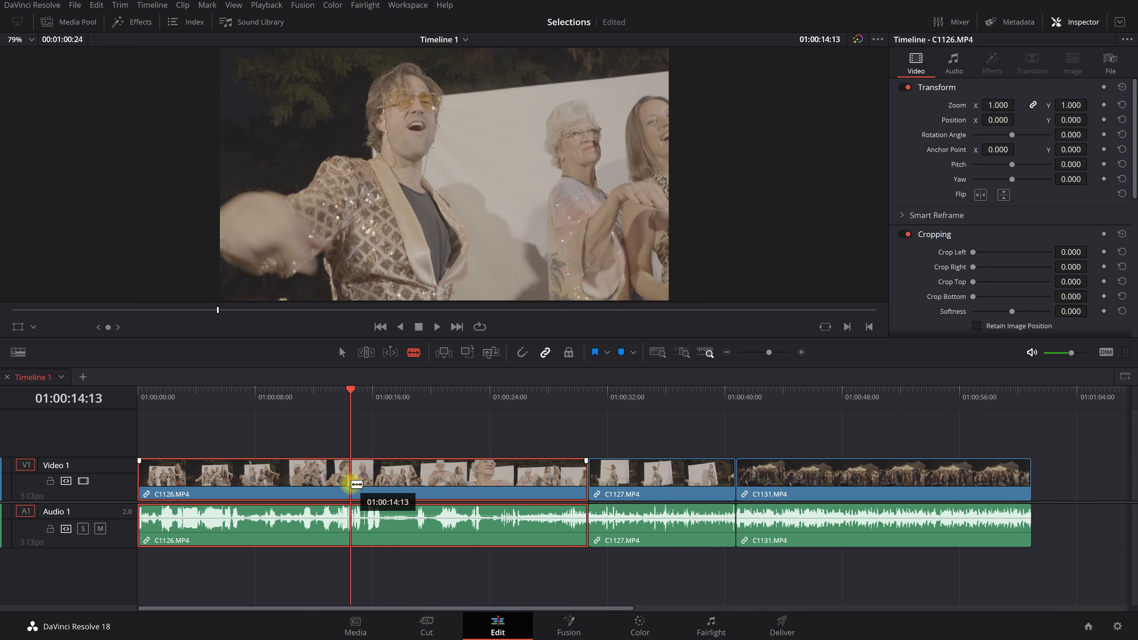
{"action": "left_click", "coordinate": [353, 484]}
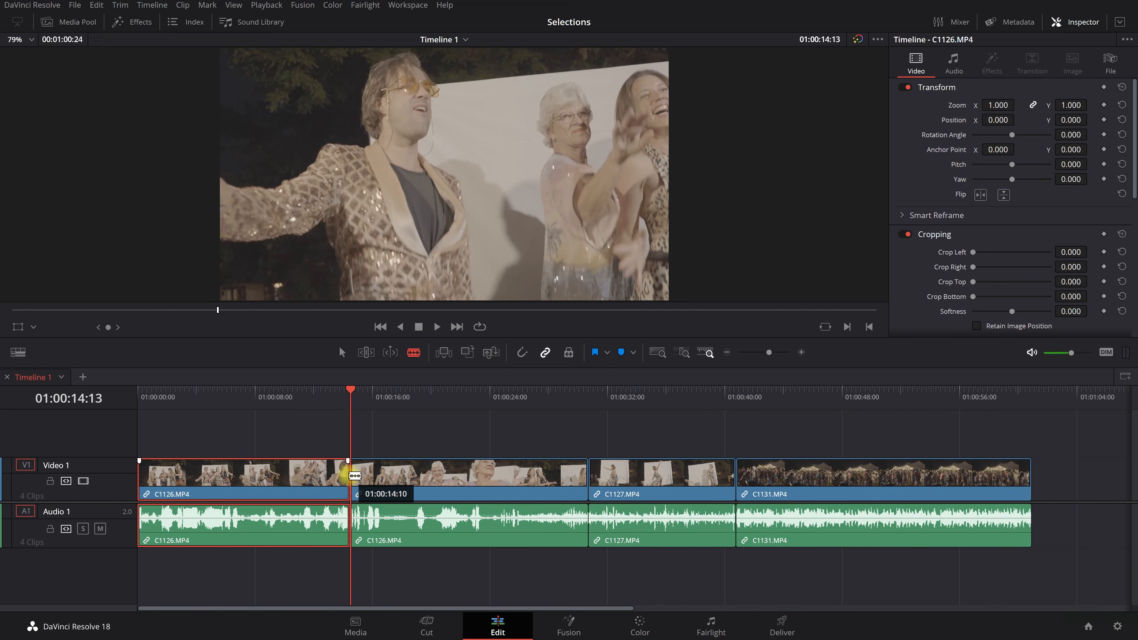
Cut the rest of C1126.MP4 at about 01:00:20 and 01:00:25, and C1127.MP4 at about 01:00:34, with the blade
{"action": "left_click", "coordinate": [428, 477]}
{"action": "left_click", "coordinate": [512, 477]}
{"action": "left_click", "coordinate": [644, 476]}
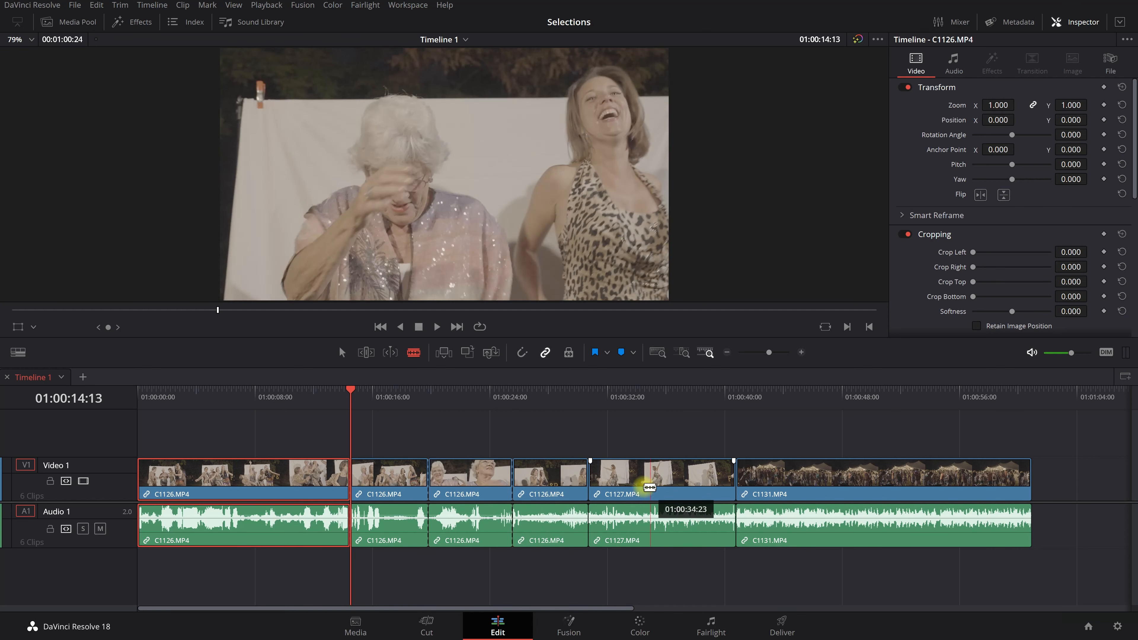
Cut C1131.MP4 with the blade at about 01:00:43 and 01:00:51, and return to selection mode
{"action": "left_click", "coordinate": [774, 496]}
{"action": "left_click", "coordinate": [882, 491]}
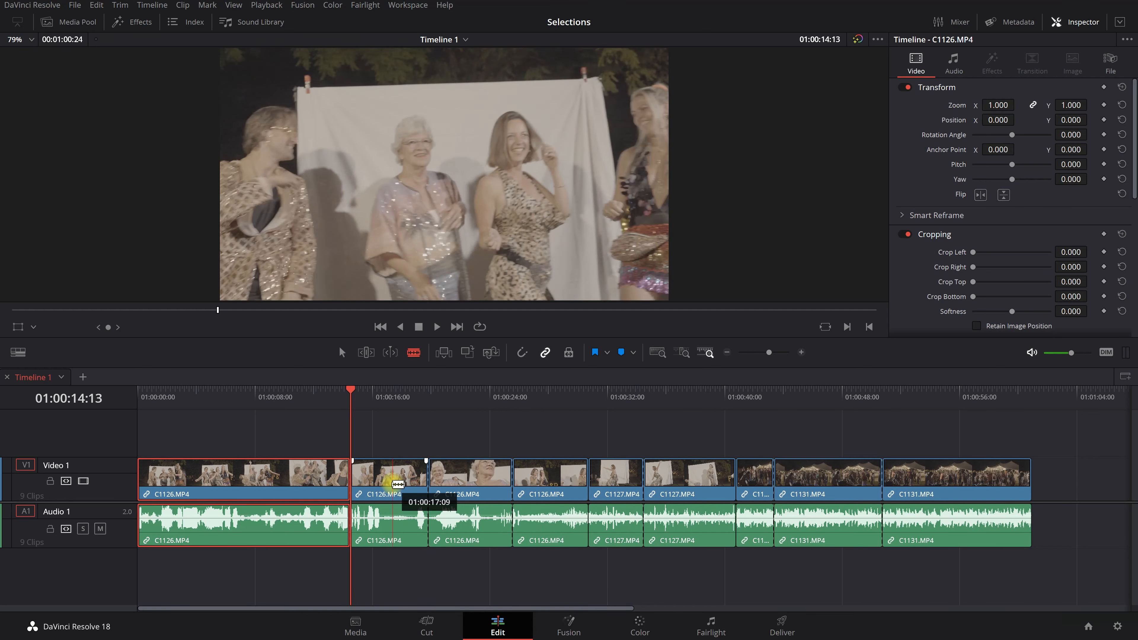
{"action": "left_click", "coordinate": [342, 354]}
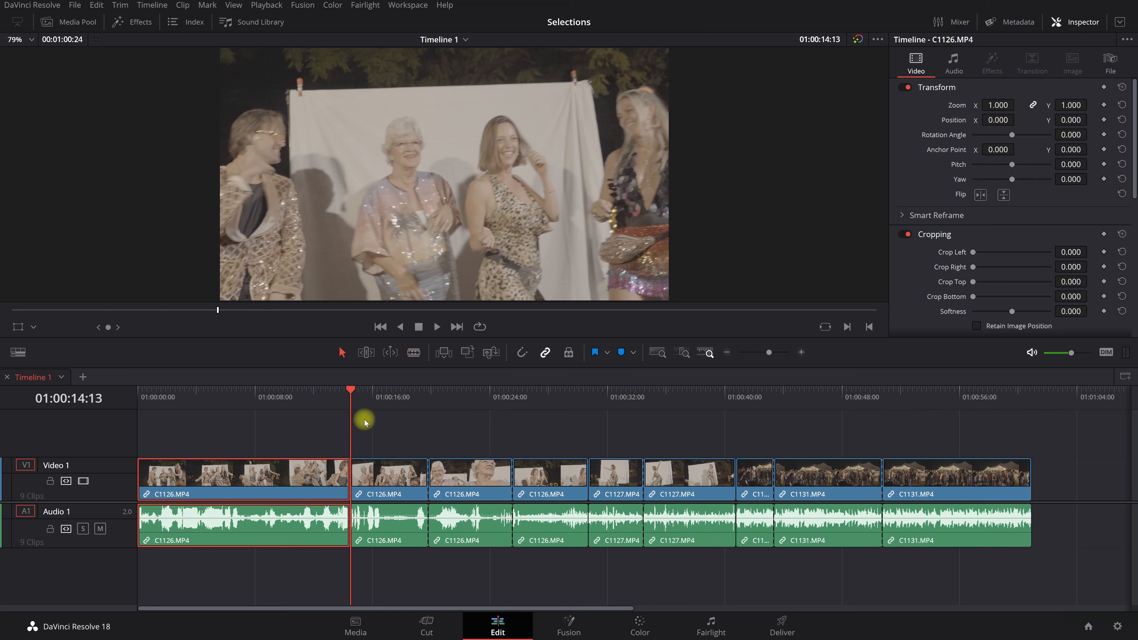
Cut the second C1126.MP4 piece near its start with the blade at about 01:00:15, and switch back to selection mode
{"action": "left_click", "coordinate": [390, 474]}
{"action": "mouse_move", "coordinate": [390, 475]}
{"action": "left_mouse_down"}
{"action": "mouse_move", "coordinate": [394, 437]}
{"action": "mouse_move", "coordinate": [590, 473]}
{"action": "mouse_move", "coordinate": [396, 449]}
{"action": "mouse_move", "coordinate": [389, 473]}
{"action": "left_mouse_up"}
{"action": "left_click", "coordinate": [357, 395]}
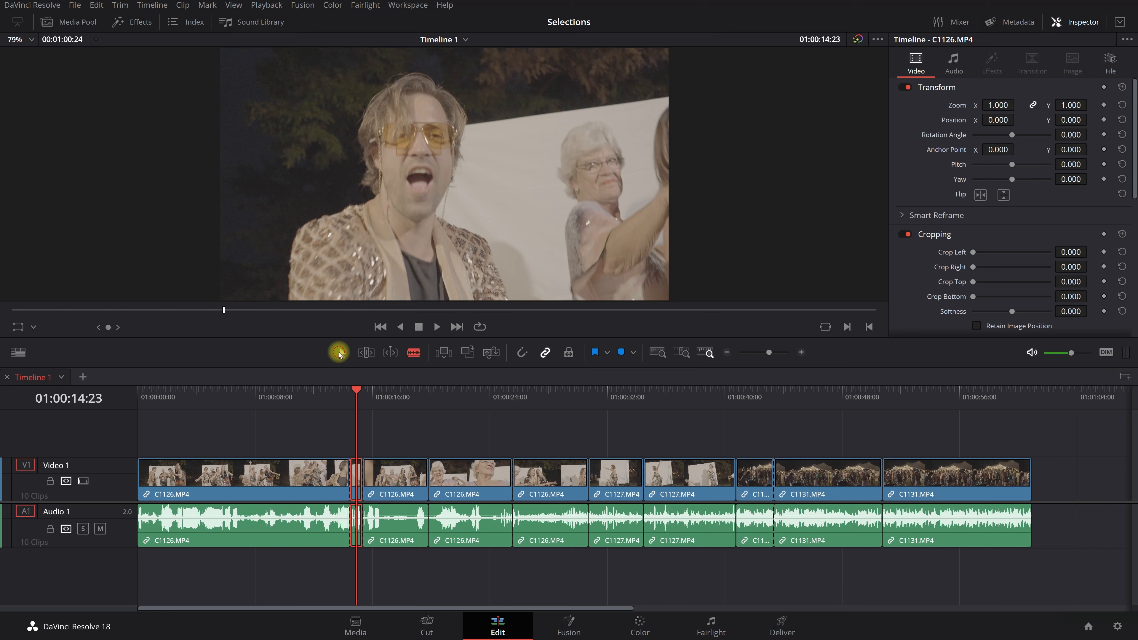
{"action": "left_click", "coordinate": [414, 352]}
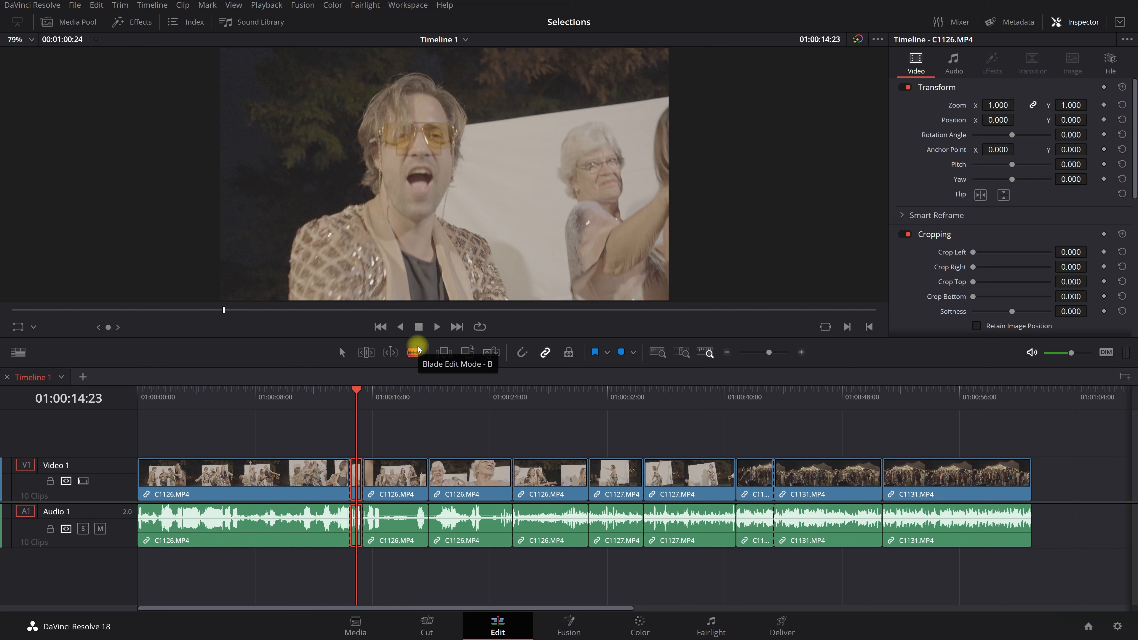
{"action": "left_click", "coordinate": [342, 353]}
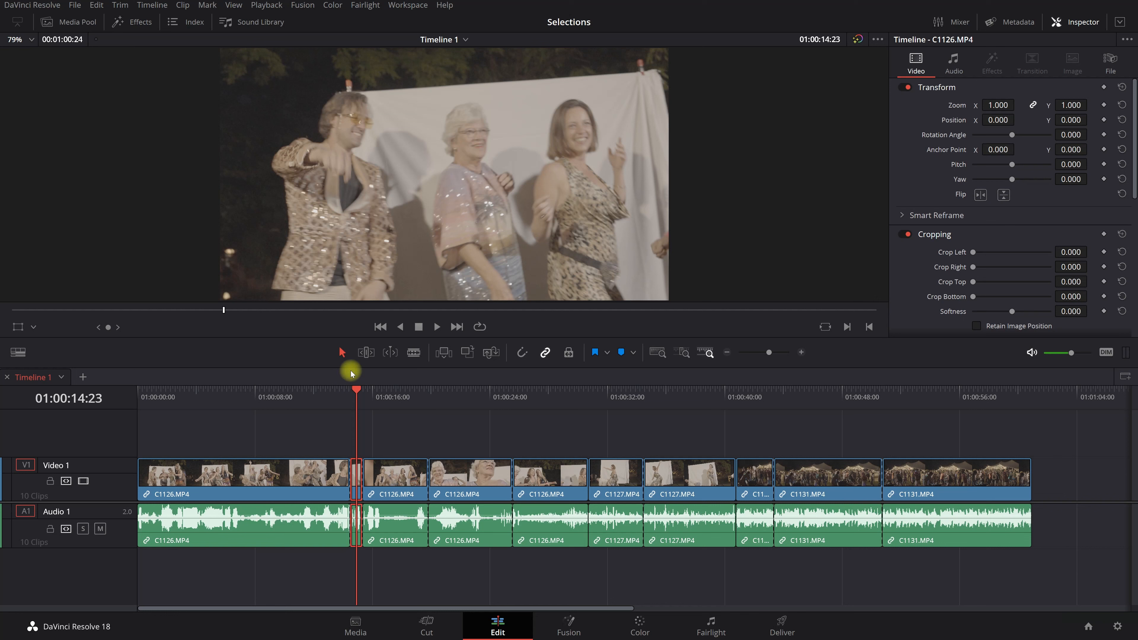
Play the timeline and razor C1126.MP4 at the playhead at 01:00:18:04 and again at about 01:00:21
{"action": "left_click_drag", "start_coordinate": [362, 394], "coordinate": [386, 396]}
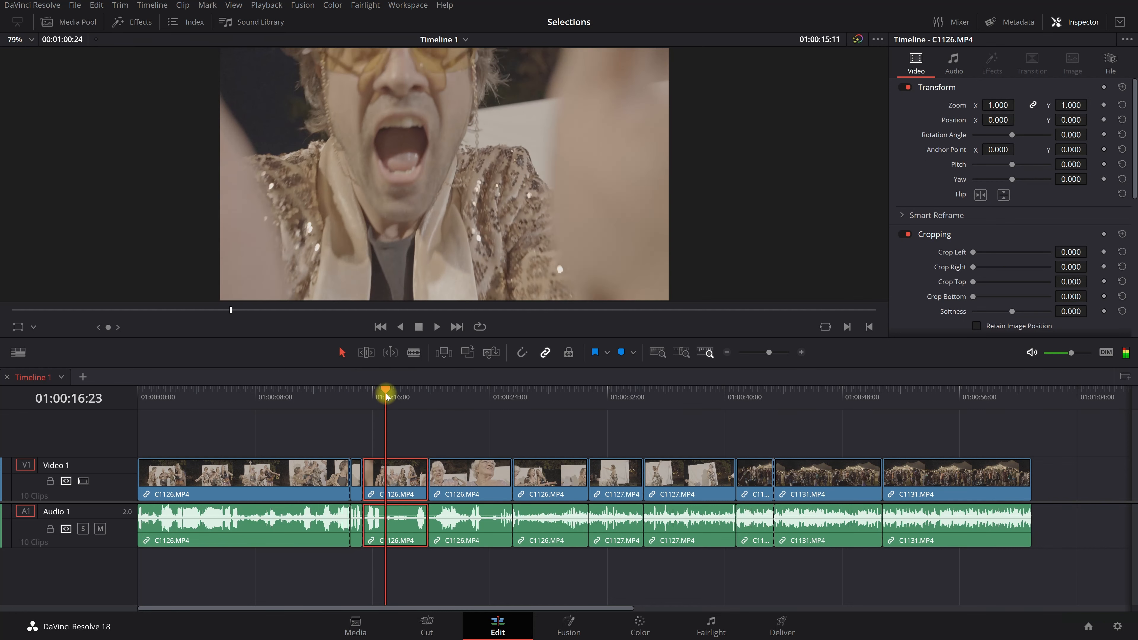
{"action": "key", "text": "space"}
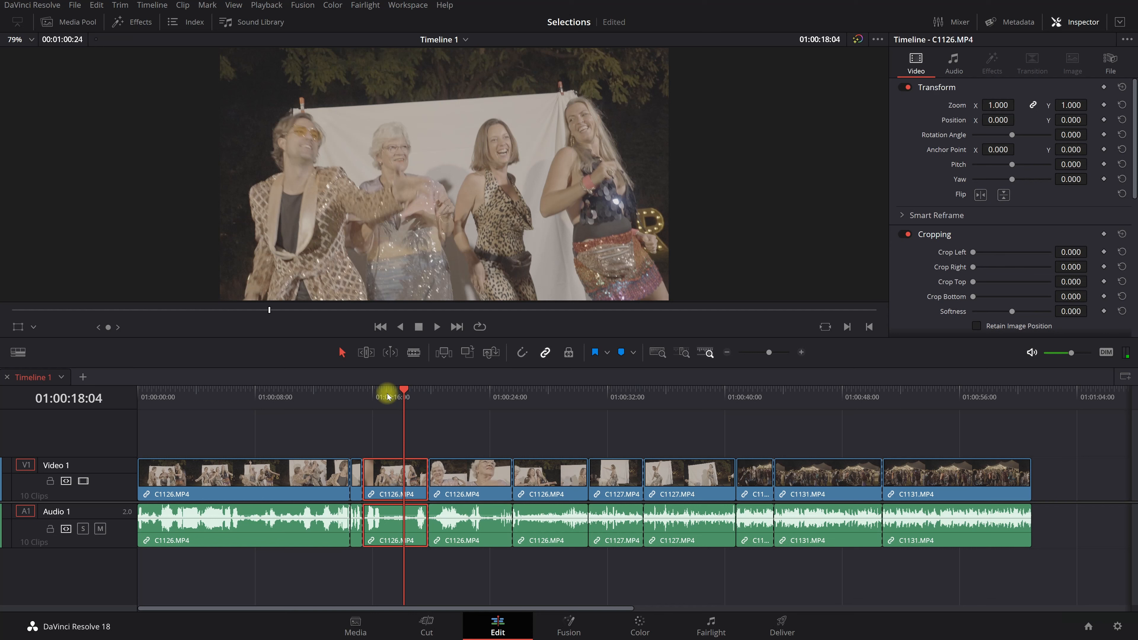
{"action": "key", "text": "ctrl+b"}
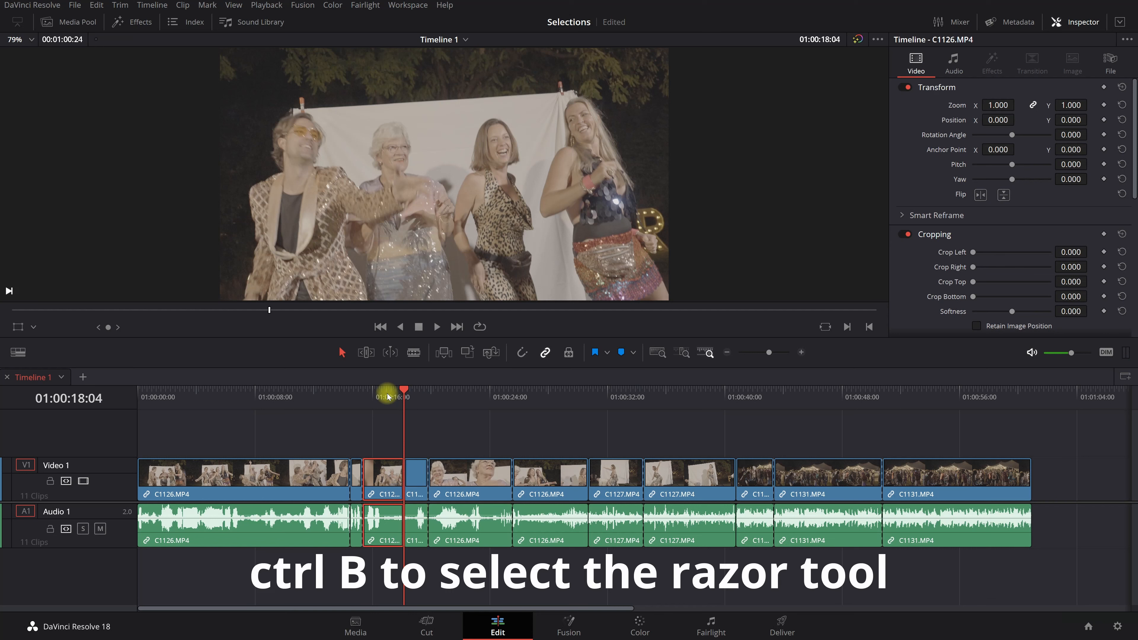
{"action": "key", "text": "space"}
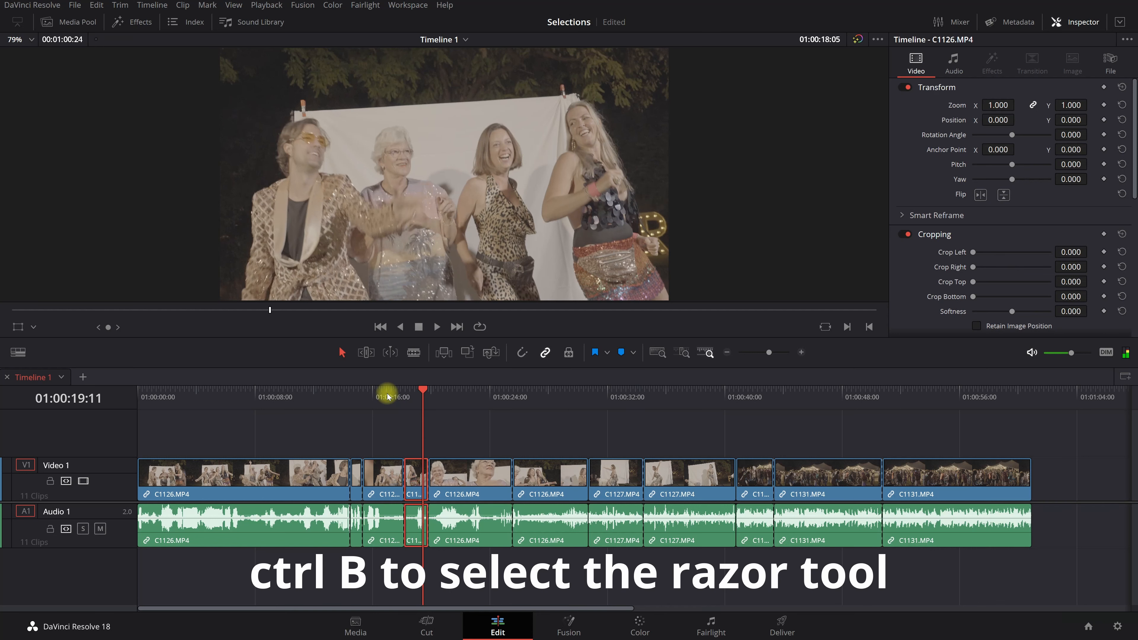
{"action": "key", "text": "ctrl+b"}
{"action": "key", "text": "space"}
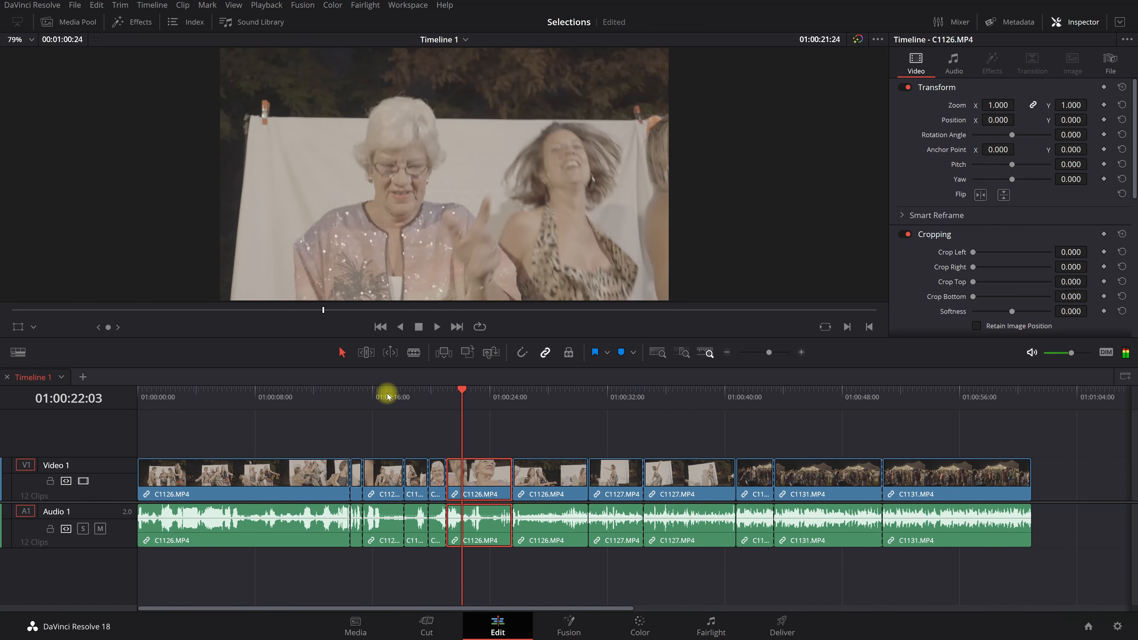
{"action": "key", "text": "j"}
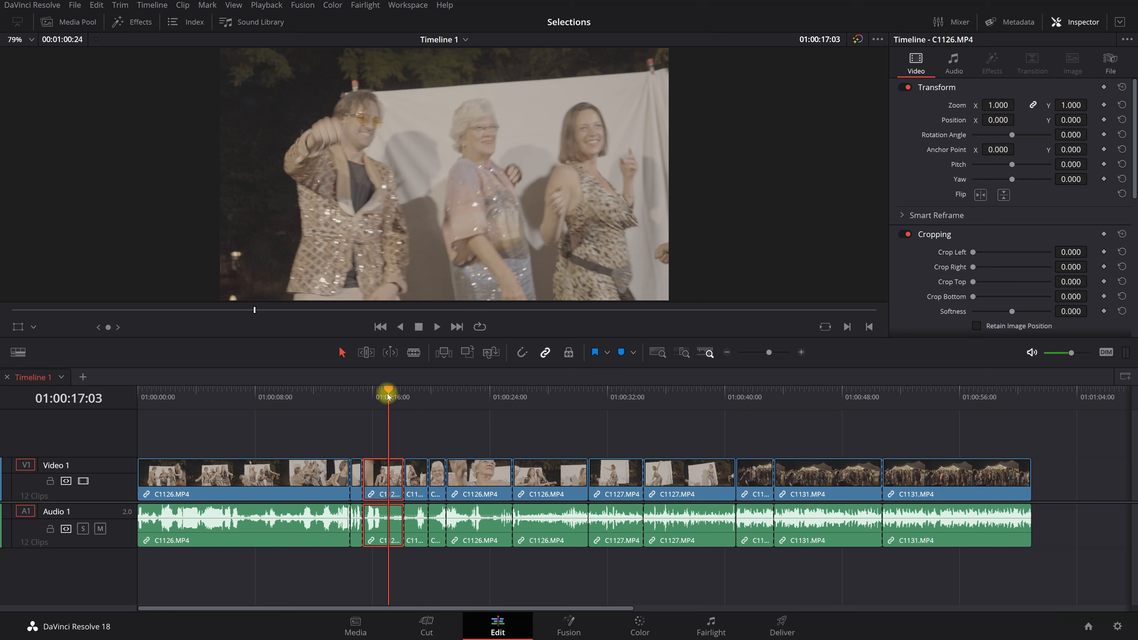
Undo the last five cuts, including both cuts in C1131.MP4
{"action": "key", "text": "ctrl+z"}
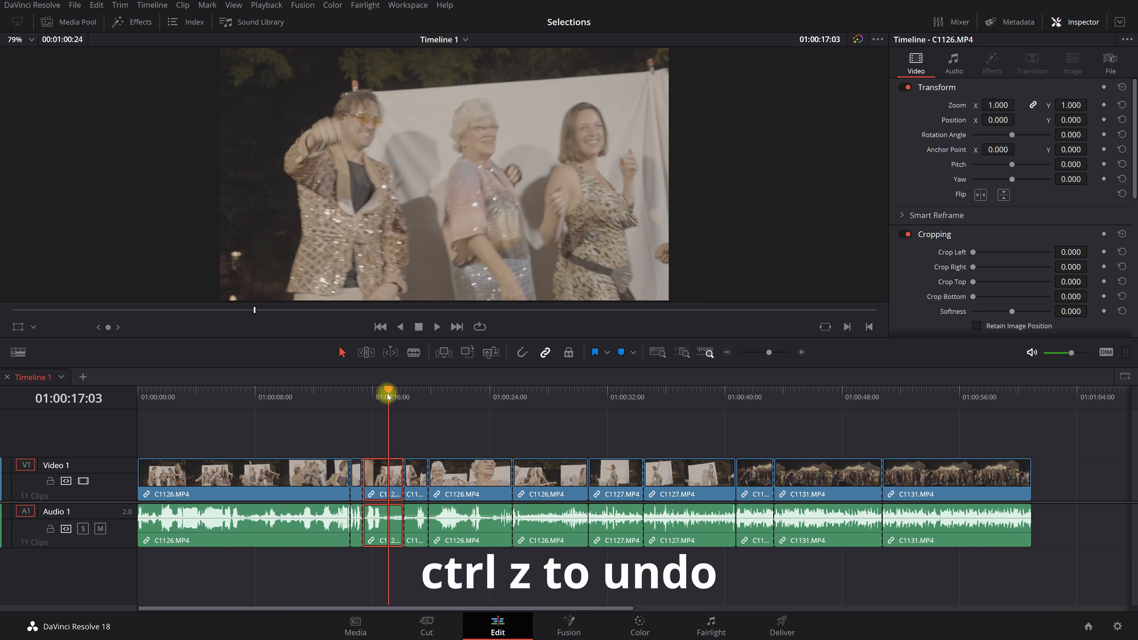
{"action": "key", "text": "ctrl+z"}
{"action": "key", "text": "ctrl+z"}
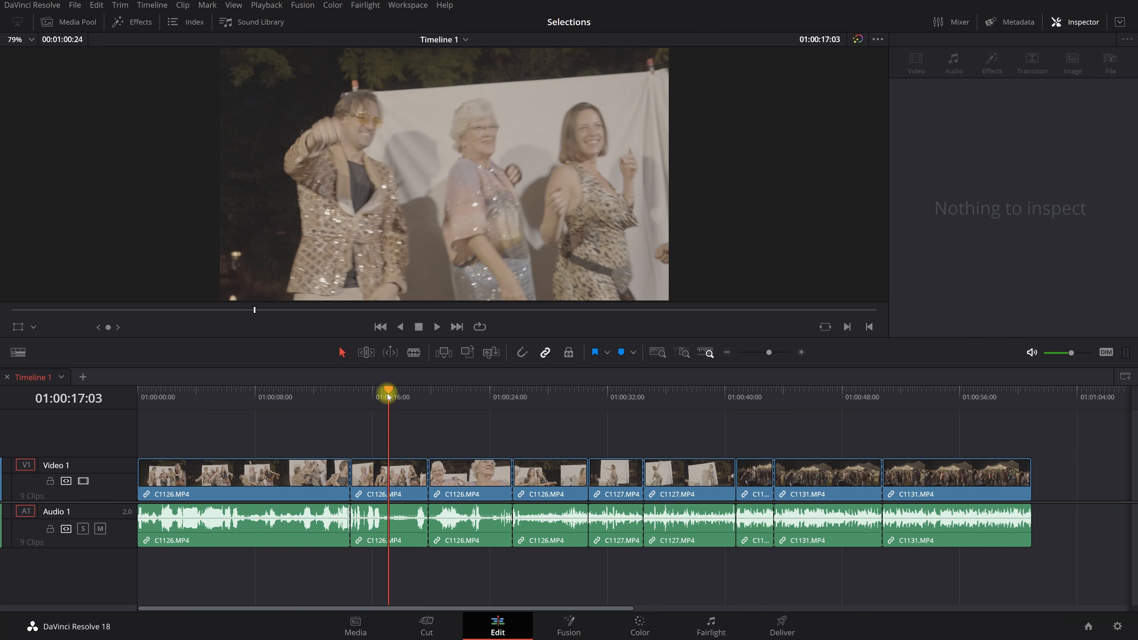
{"action": "key", "text": "ctrl+z"}
{"action": "key", "text": "ctrl+z"}
Select C1131.MP4, step the playhead to 01:00:48:07, and razor the clip there
{"action": "left_click", "coordinate": [538, 489]}
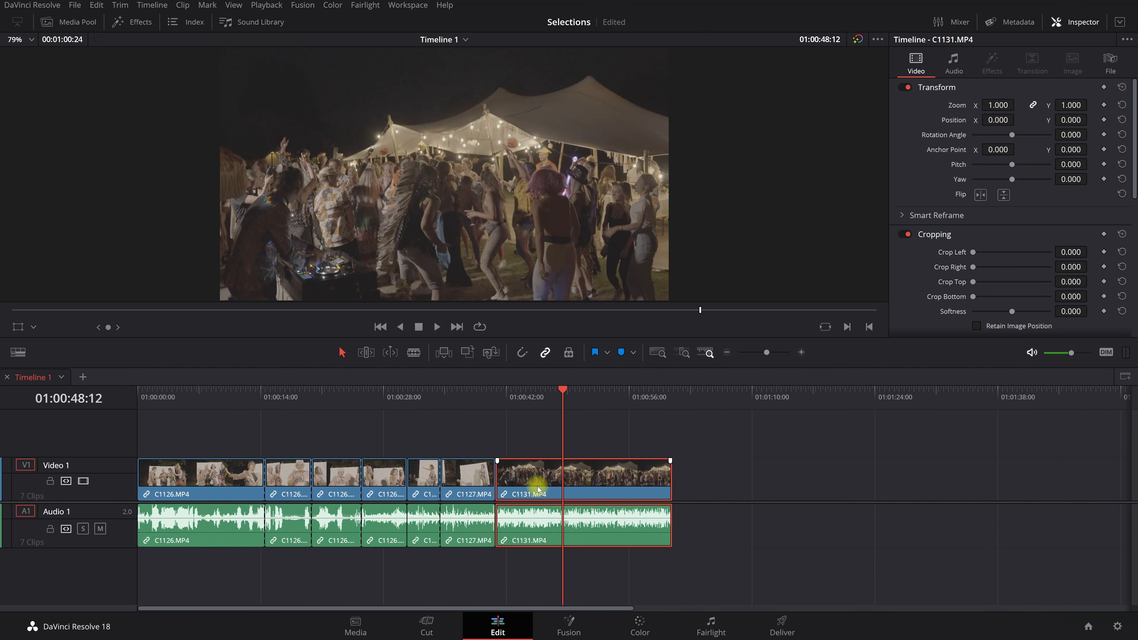
{"action": "key", "text": "Left"}
{"action": "key", "text": "Left"}
{"action": "key", "text": "Left"}
{"action": "key", "text": "Left"}
{"action": "key", "text": "Left"}
{"action": "key", "text": "shift+Left"}
{"action": "key", "text": "shift+Right"}
{"action": "key", "text": "shift+Right"}
{"action": "key", "text": "shift+Left"}
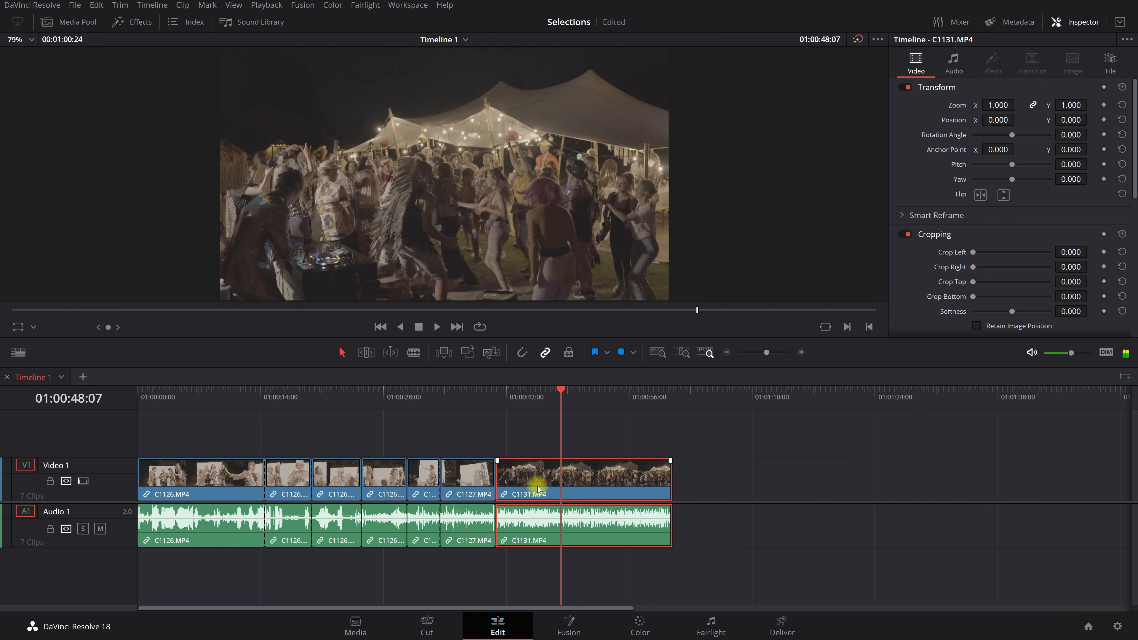
{"action": "key", "text": "ctrl+b"}
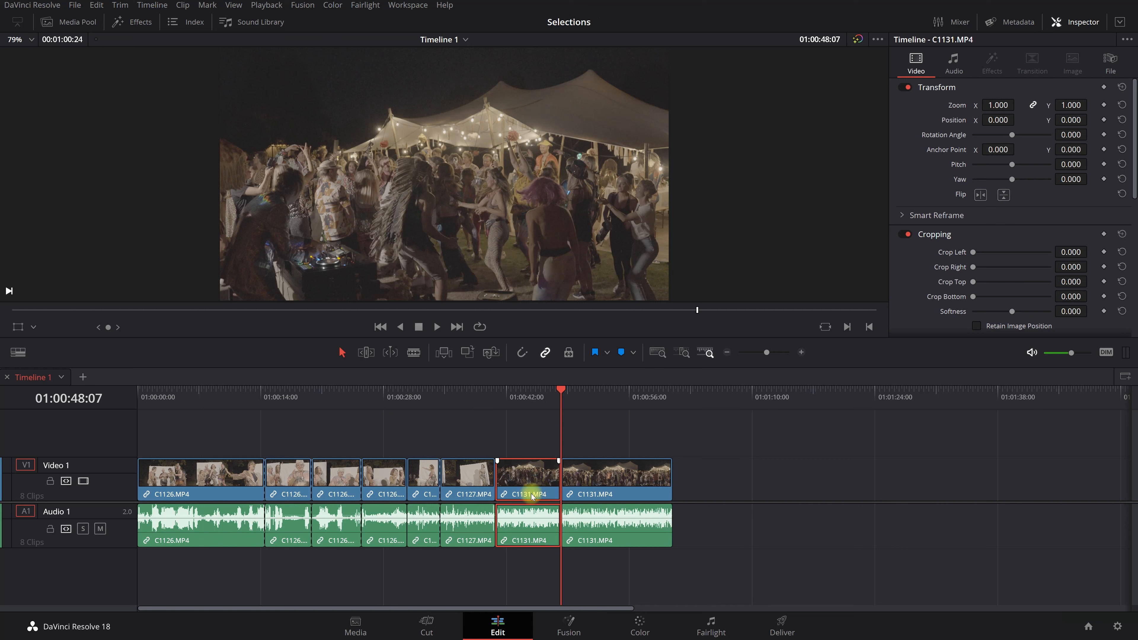
Move the playhead to 01:00:44:21, cut the first C1131.MP4 piece out of the timeline, and undo that removal
{"action": "left_click", "coordinate": [527, 384]}
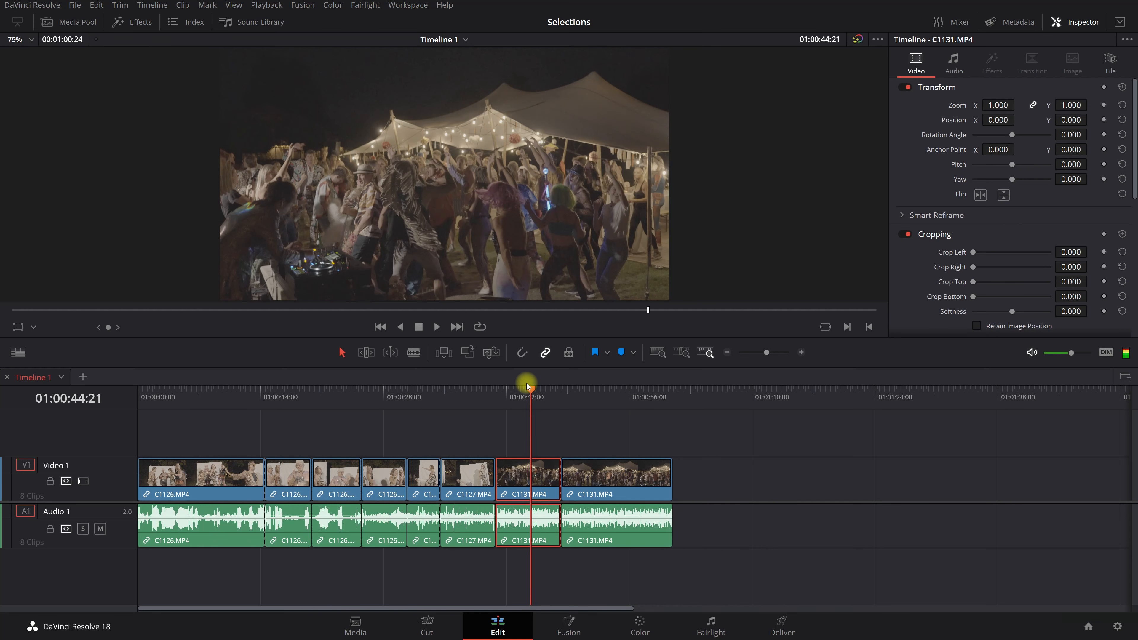
{"action": "left_click", "coordinate": [533, 501]}
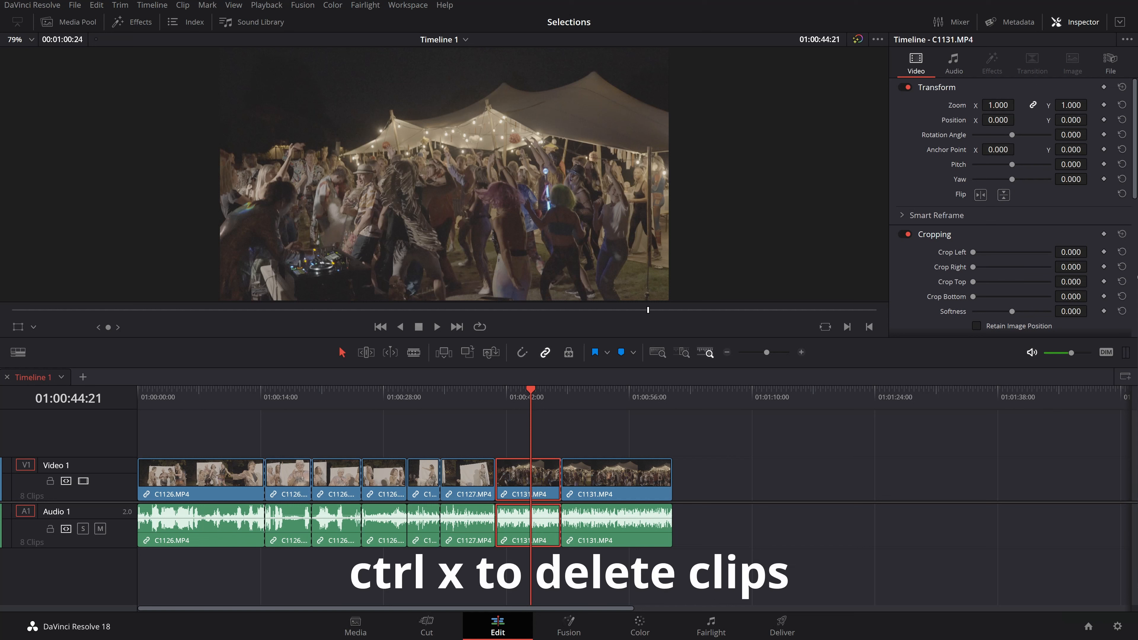
{"action": "left_click", "coordinate": [533, 480]}
{"action": "key", "text": "ctrl+x"}
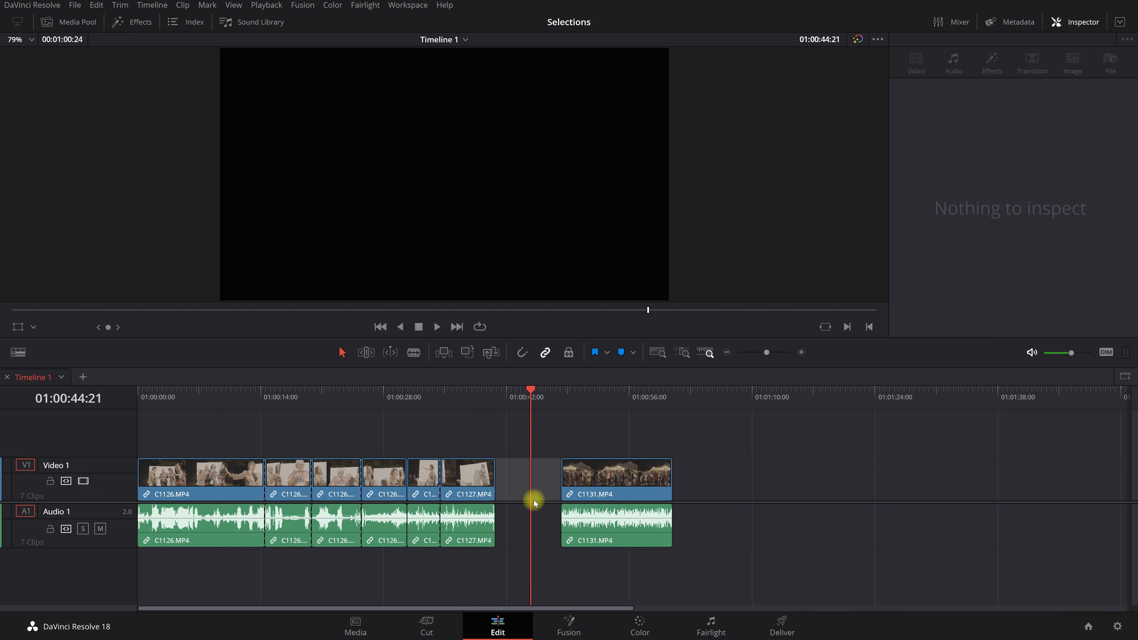
{"action": "key", "text": "ctrl+equal"}
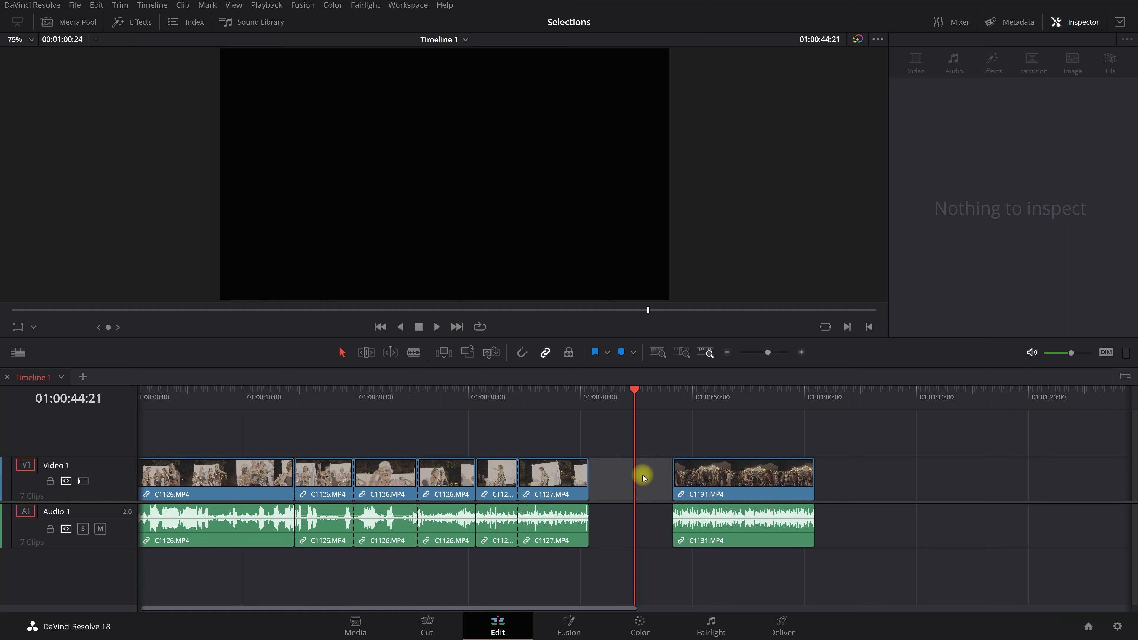
{"action": "key", "text": "shift+F11"}
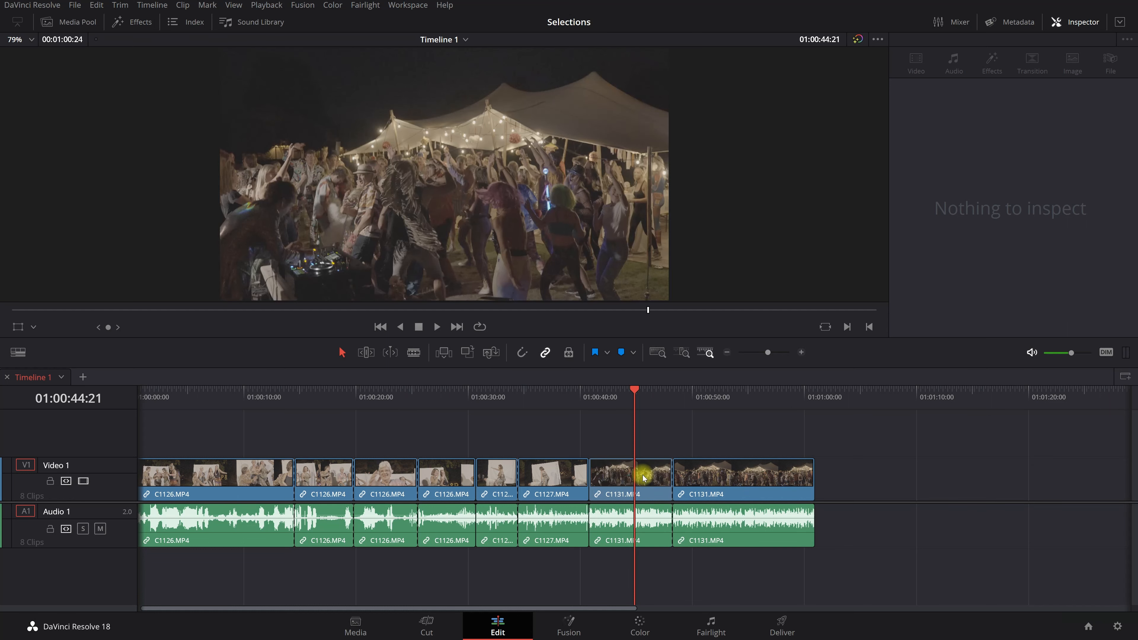
Ripple delete the first C1131.MP4 piece from the timeline
{"action": "left_click", "coordinate": [644, 478]}
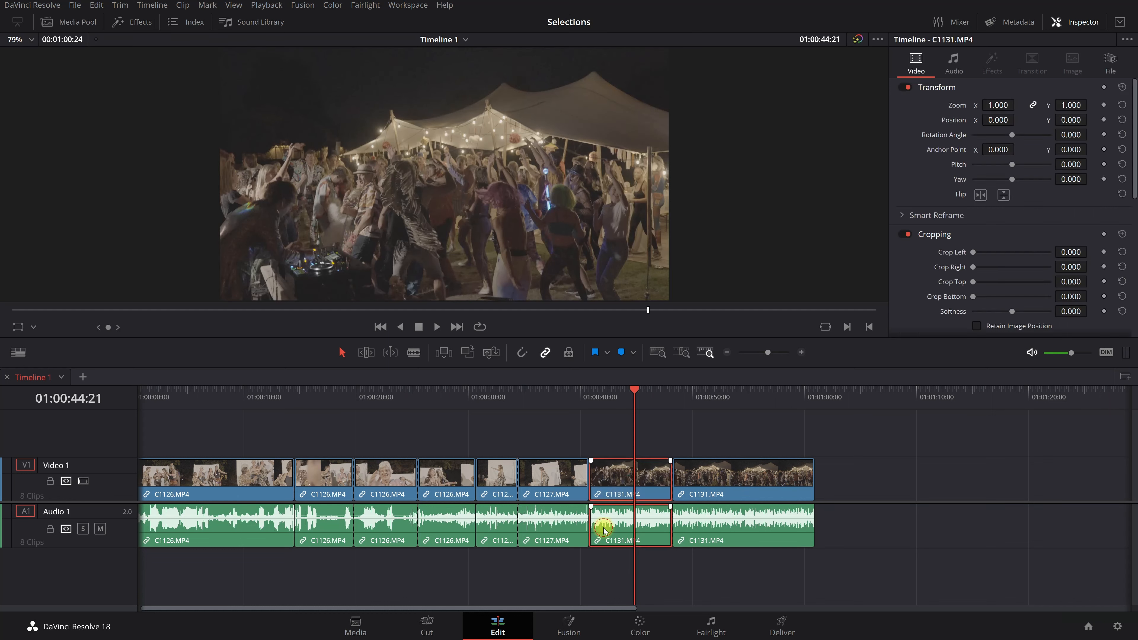
{"action": "right_click", "coordinate": [618, 475]}
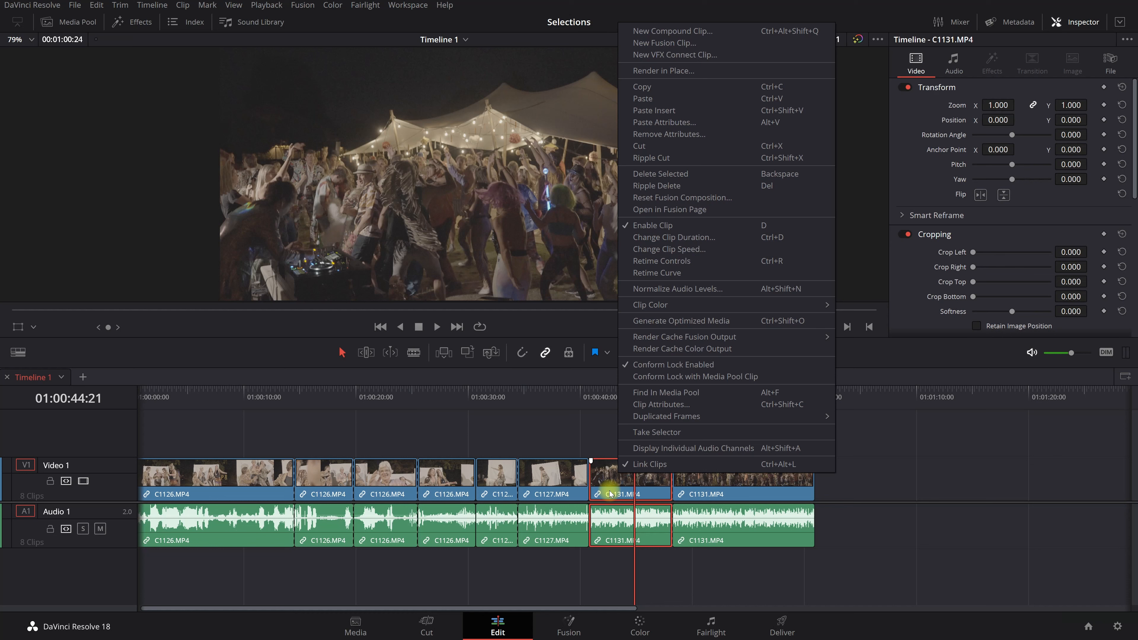
{"action": "left_click", "coordinate": [730, 489]}
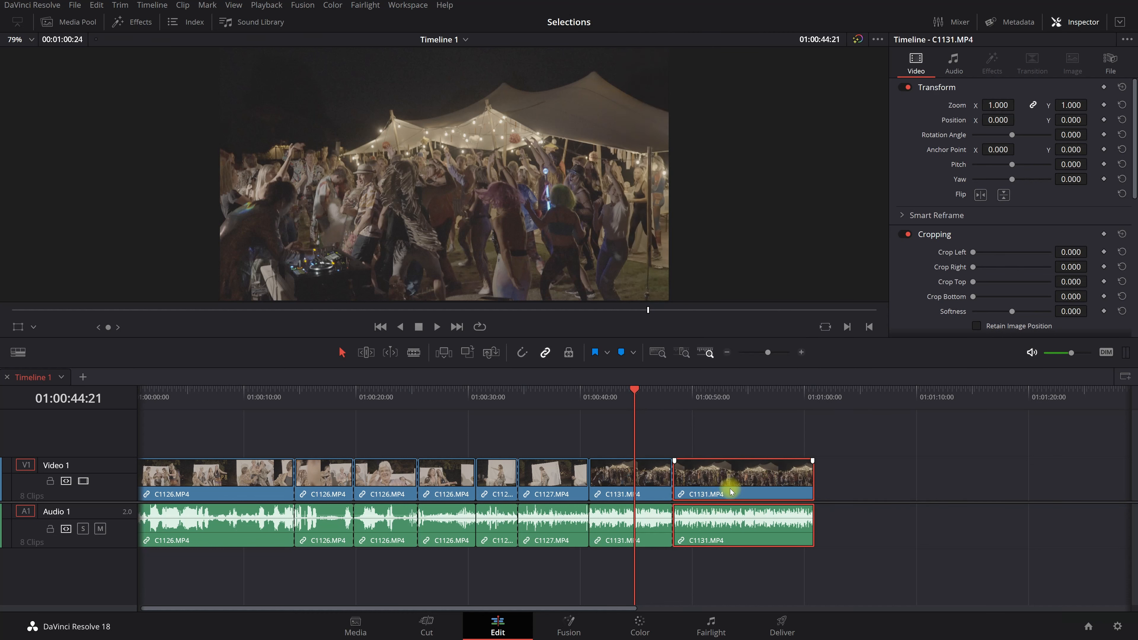
{"action": "left_click", "coordinate": [623, 487]}
{"action": "right_click", "coordinate": [615, 487]}
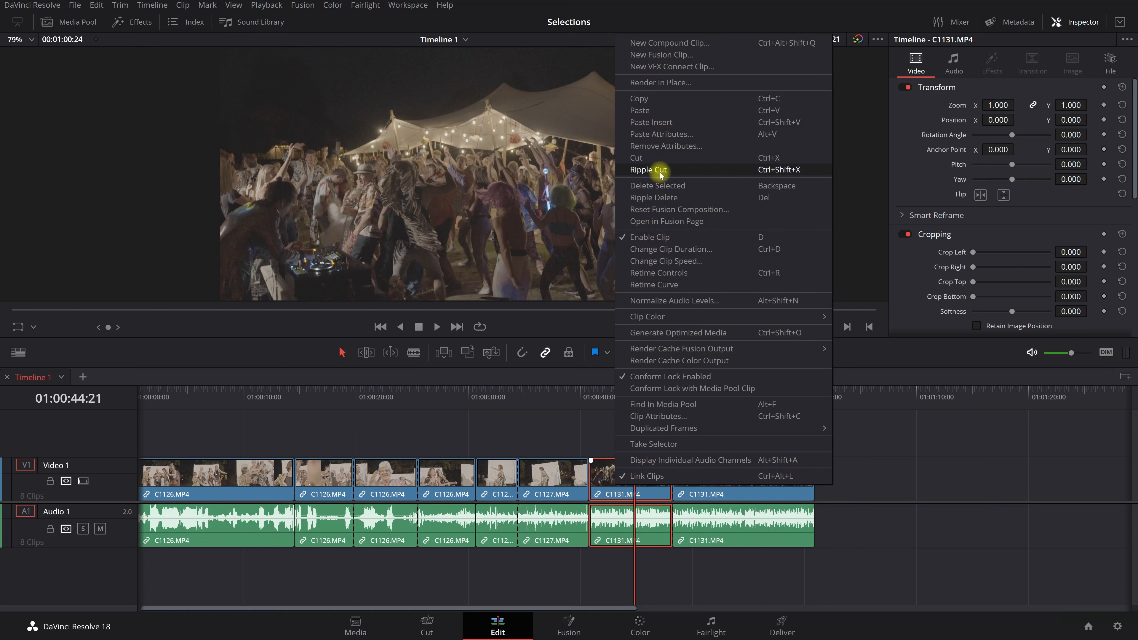
{"action": "left_click", "coordinate": [658, 197]}
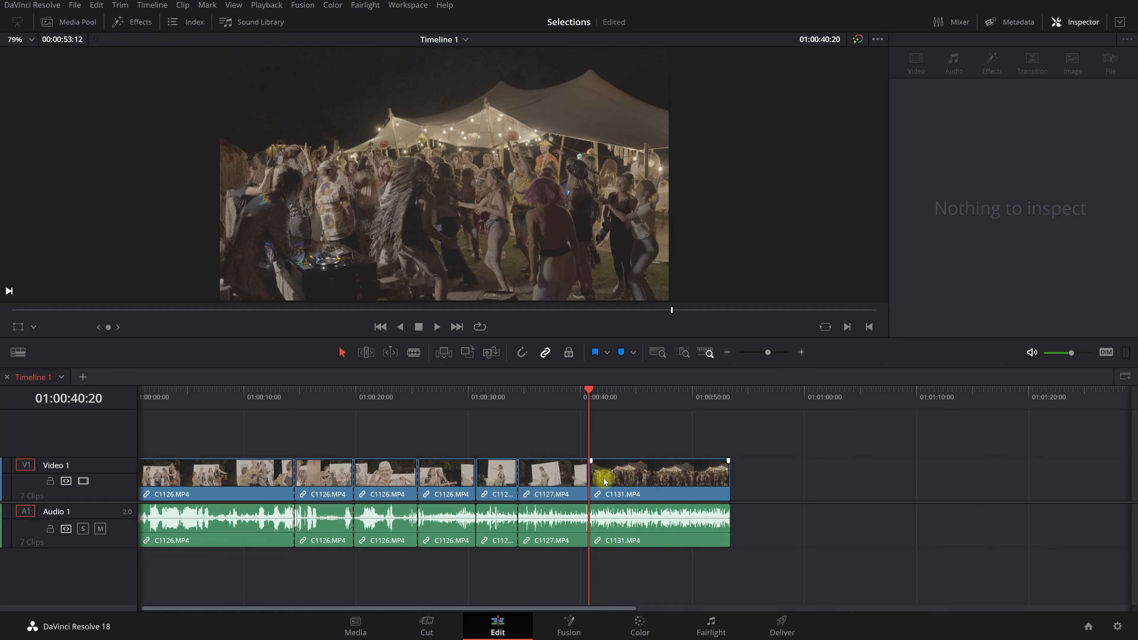
Undo the ripple delete of the first C1131.MP4 piece and ripple delete the piece again
{"action": "key", "text": "ctrl+z"}
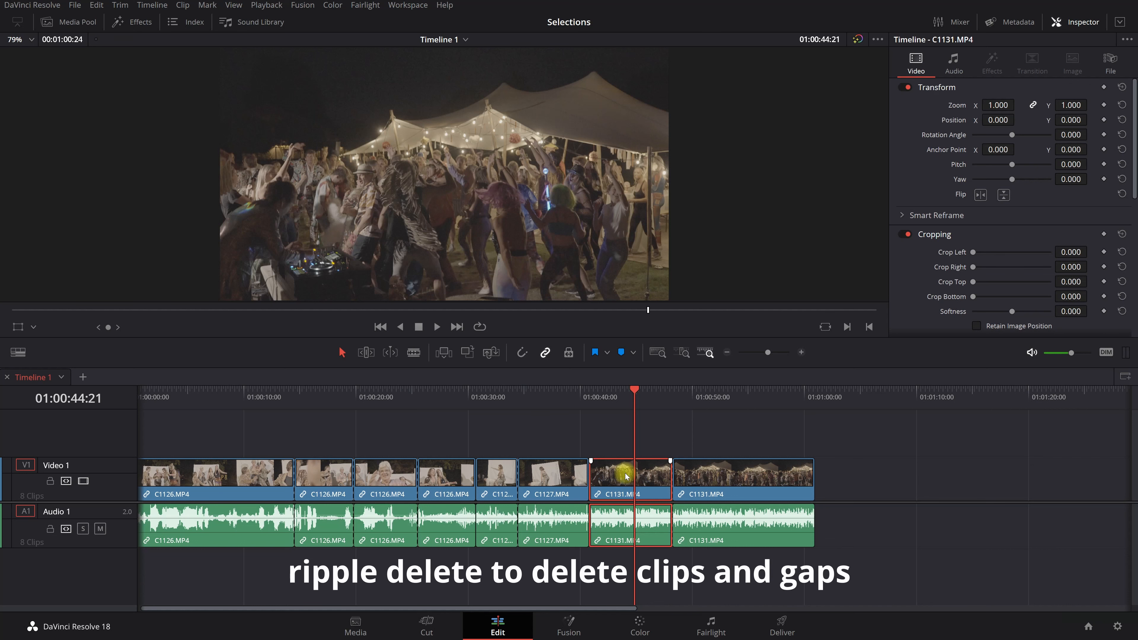
{"action": "key", "text": "Delete"}
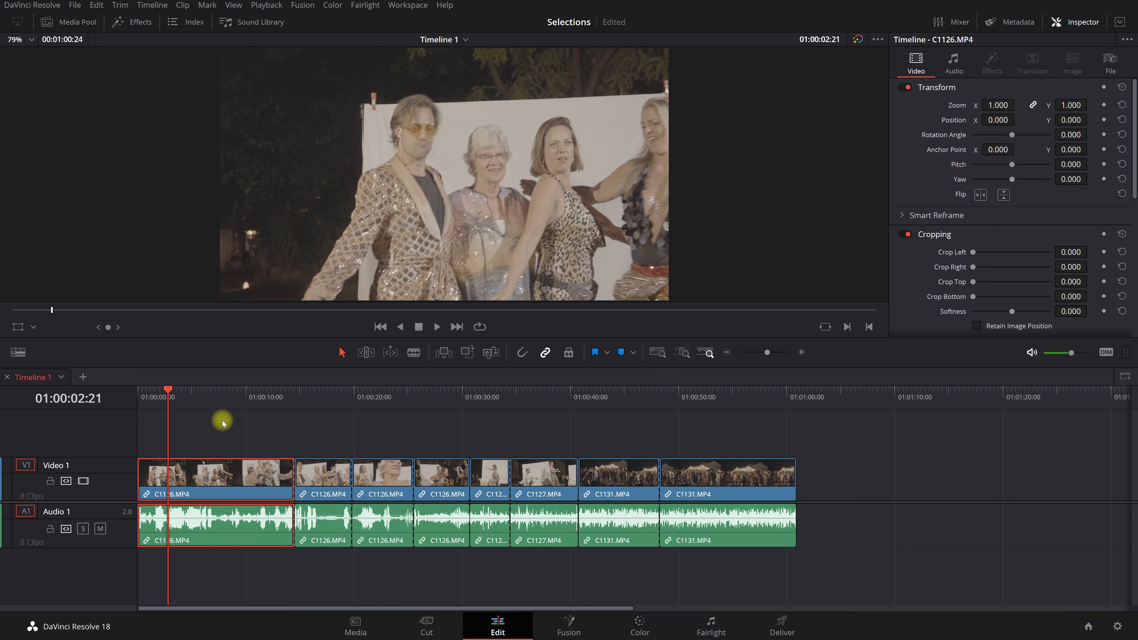
Move the playhead to 01:00:06:18 and trim the start of the first C1126.MP4 piece to it
{"action": "left_click_drag", "start_coordinate": [167, 395], "coordinate": [210, 395]}
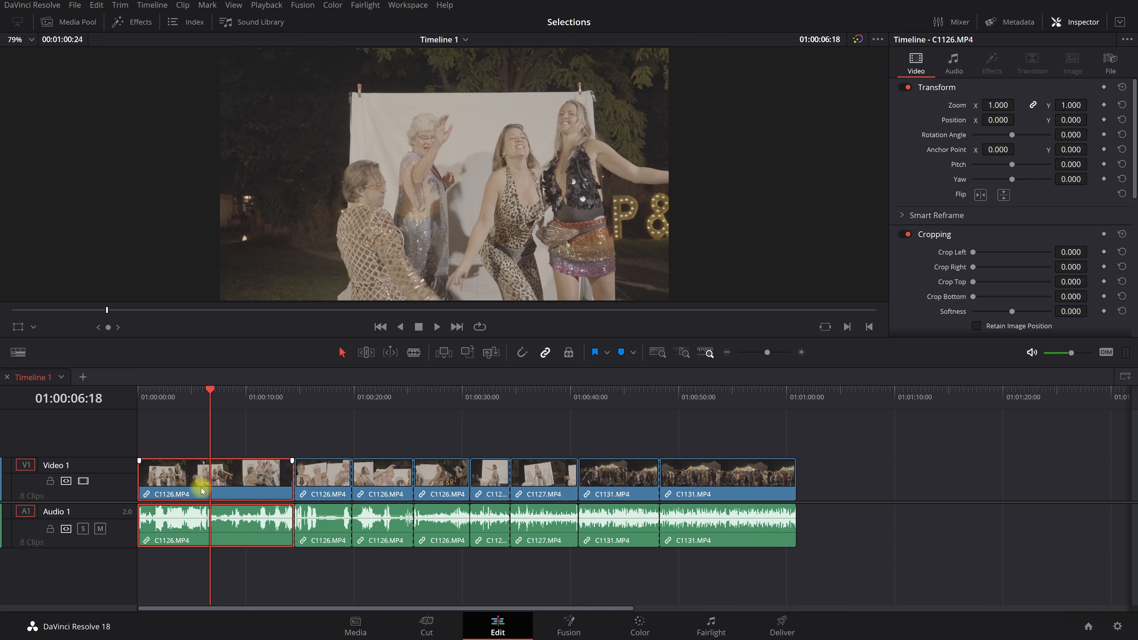
{"action": "key", "text": "q"}
{"action": "key", "text": "shift+bracketleft"}
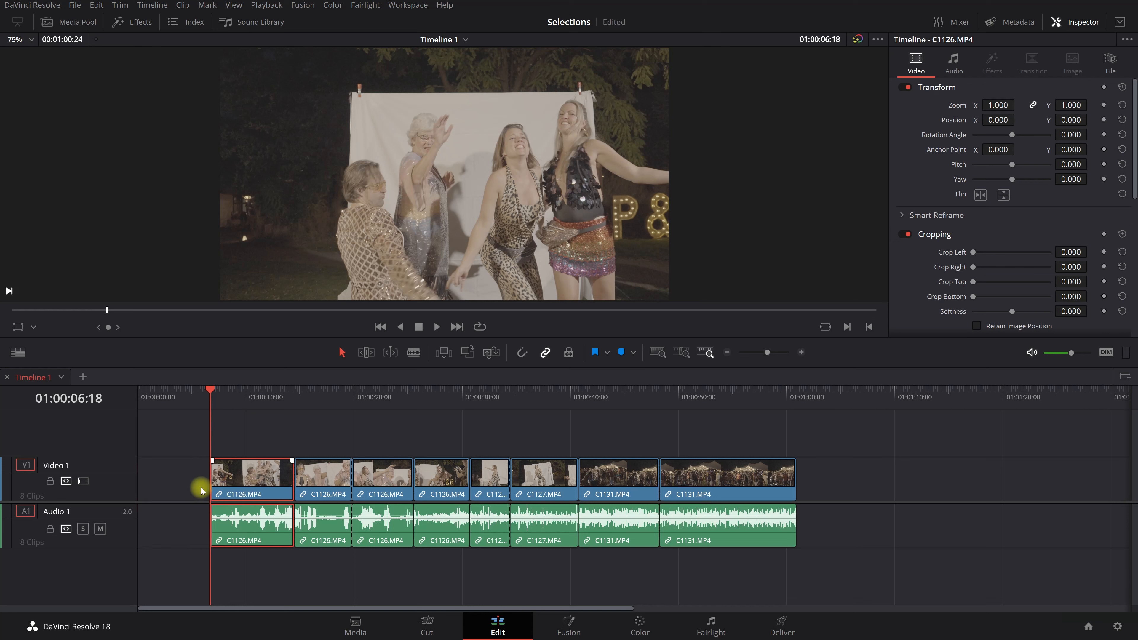
Move the playhead to 01:00:10:21 and trim the end of the first C1126.MP4 piece to it
{"action": "left_click_drag", "start_coordinate": [224, 398], "coordinate": [256, 398]}
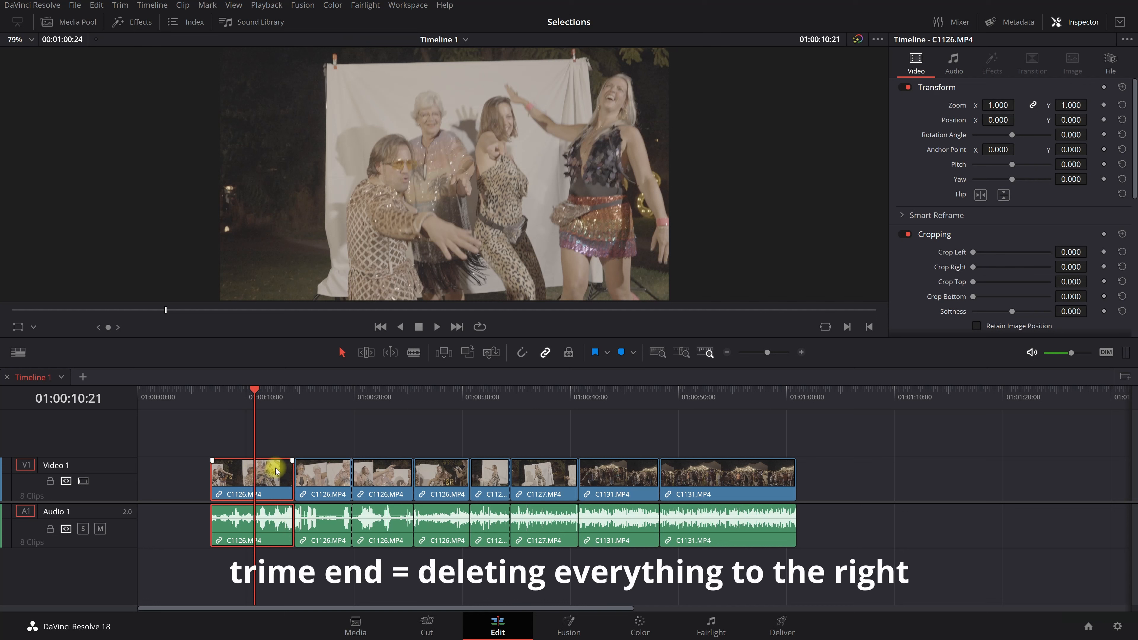
{"action": "key", "text": "w"}
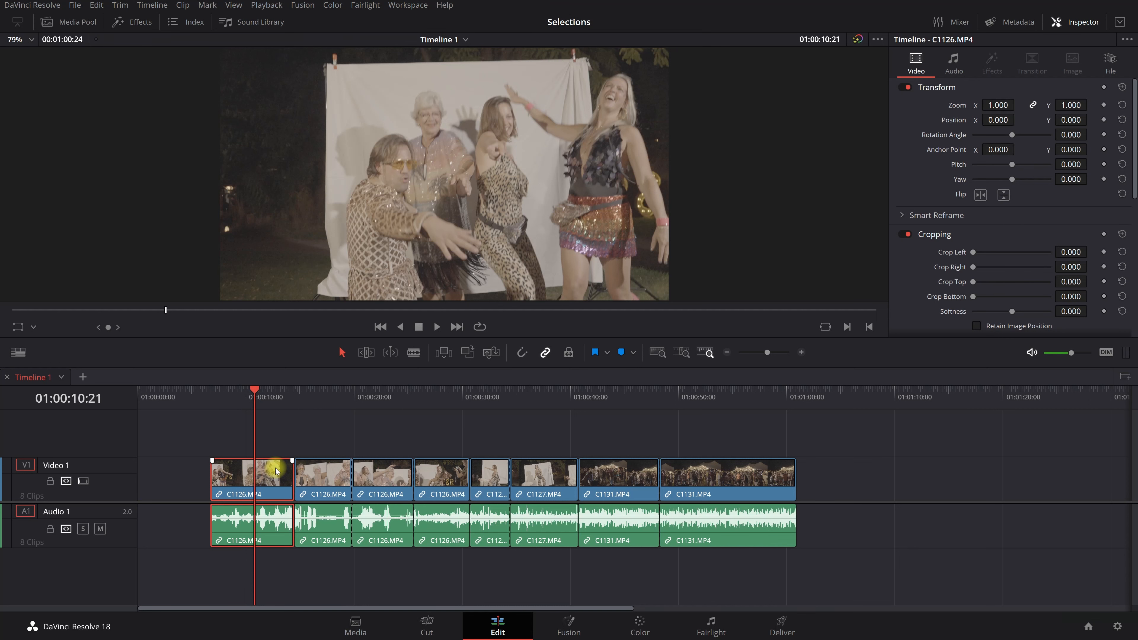
{"action": "key", "text": "shift+]"}
{"action": "key", "text": "ctrl+="}
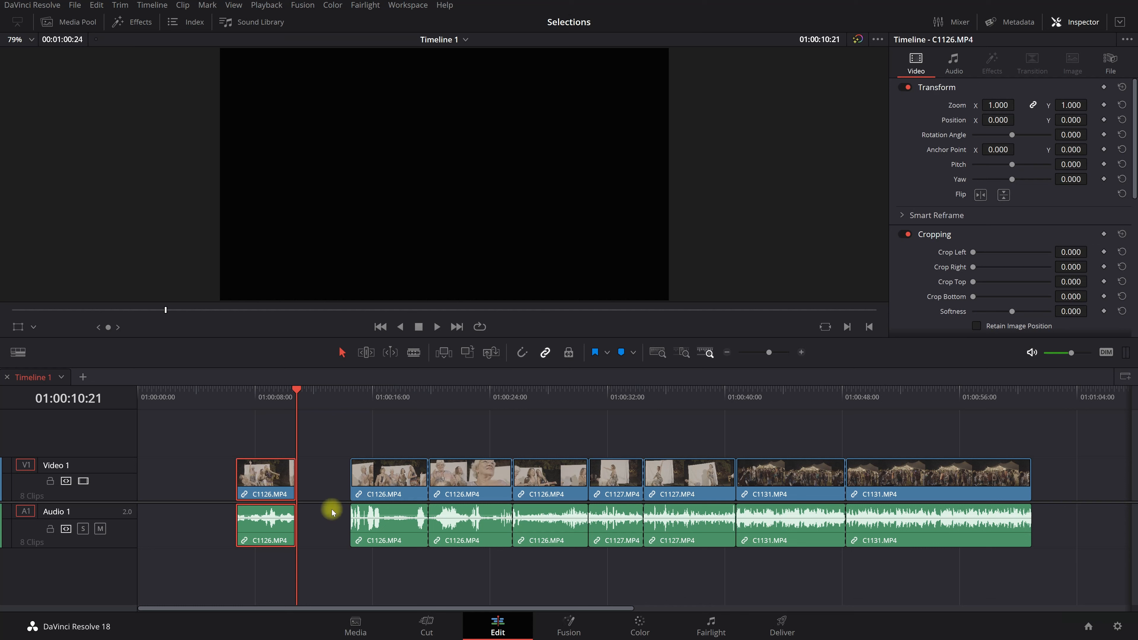
Switch to Trim Edit Mode and trim the start of the first C1131.MP4 piece to the playhead at 01:00:43:14
{"action": "left_click", "coordinate": [328, 483]}
{"action": "left_click", "coordinate": [179, 476]}
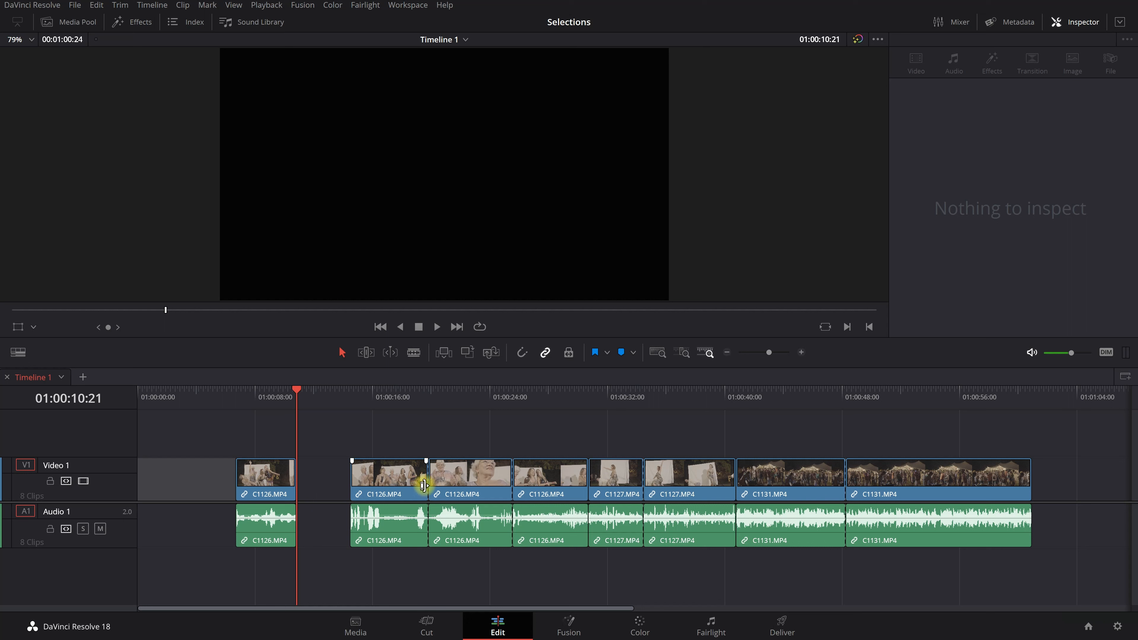
{"action": "left_click", "coordinate": [371, 357]}
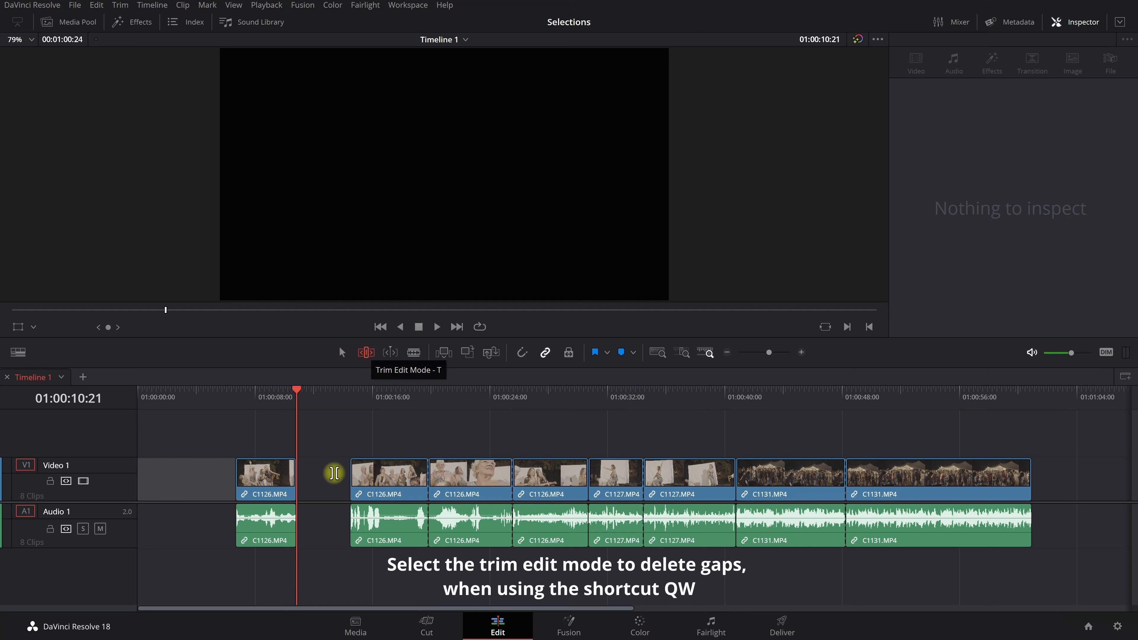
{"action": "left_click", "coordinate": [376, 401]}
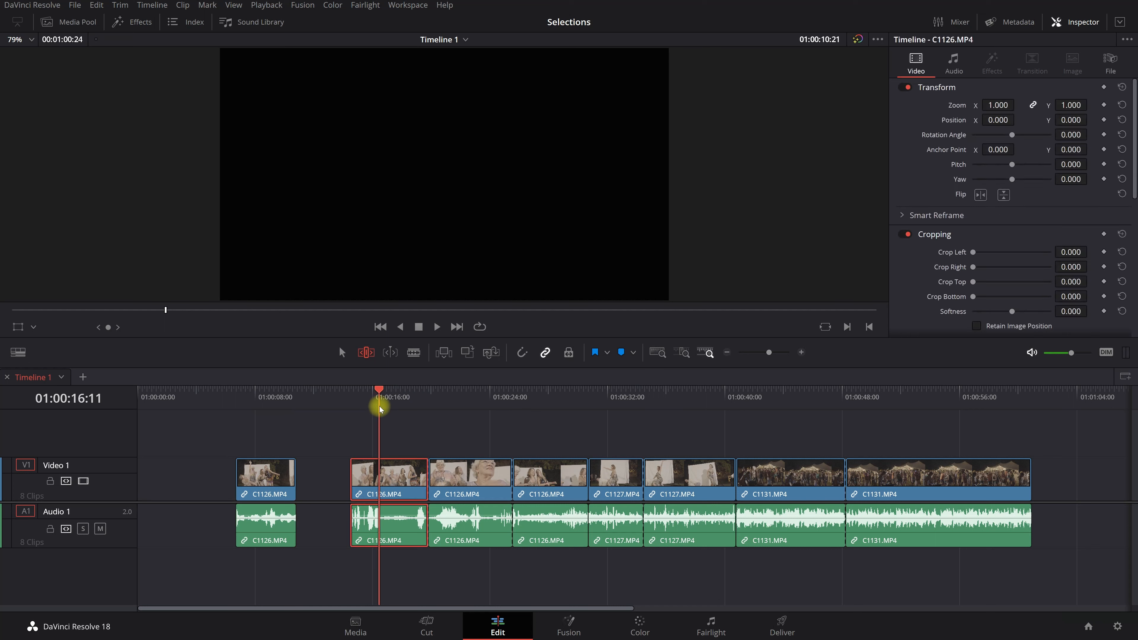
{"action": "left_click", "coordinate": [777, 481]}
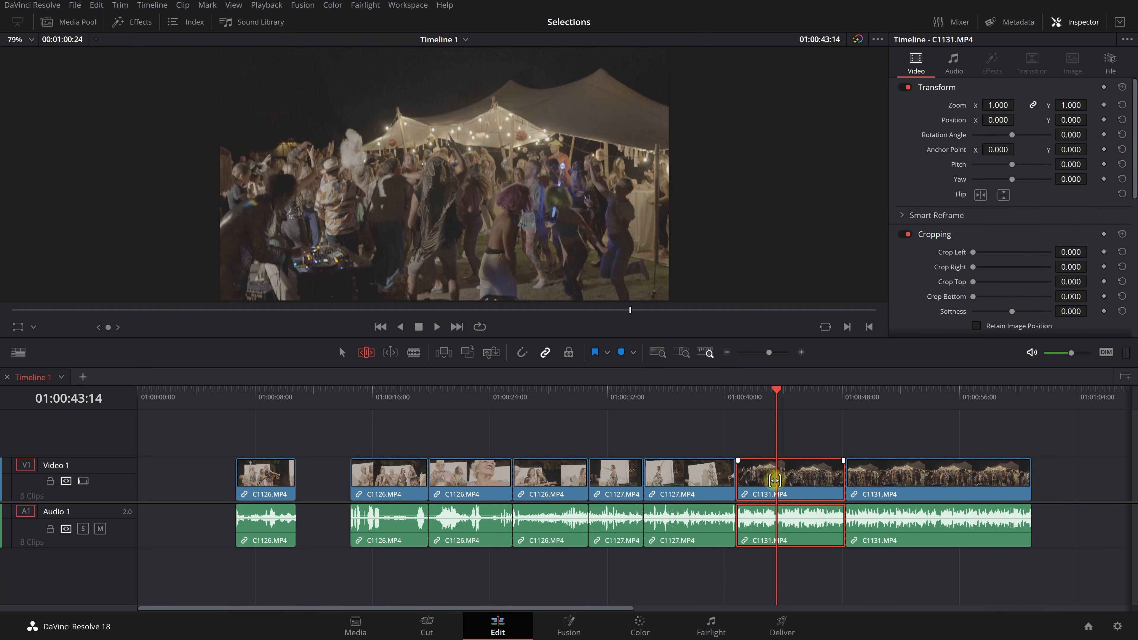
{"action": "key", "text": "shift+bracketleft"}
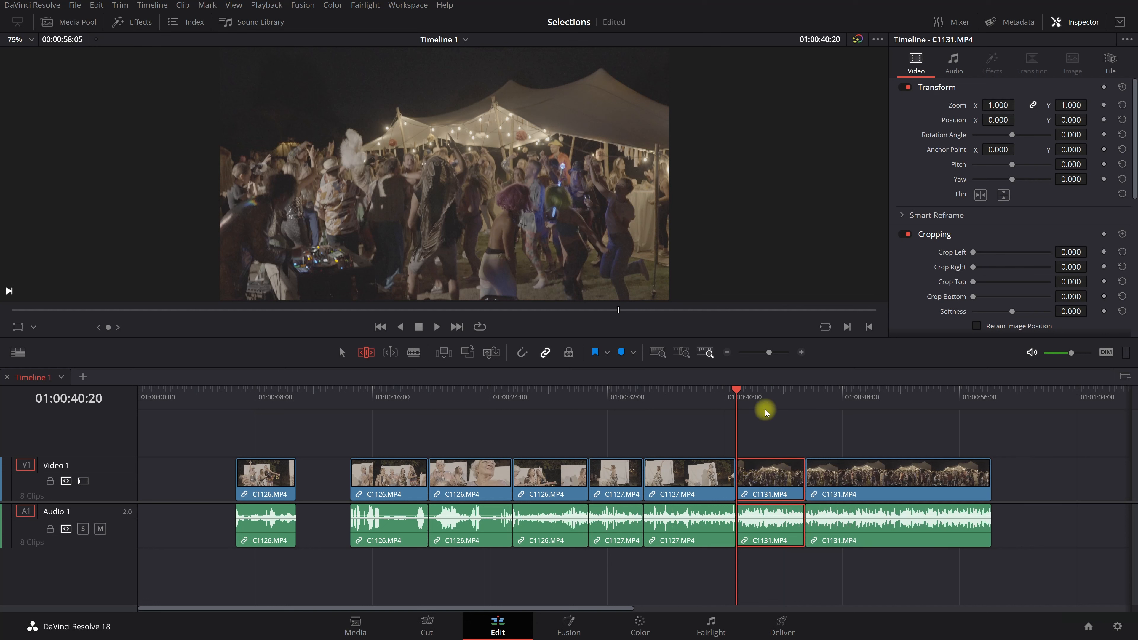
Move the playhead to 01:00:44:06 and trim the end of the first C1131.MP4 piece to it in Trim Edit Mode
{"action": "left_click", "coordinate": [773, 398]}
{"action": "left_click_drag", "start_coordinate": [774, 399], "coordinate": [788, 400]}
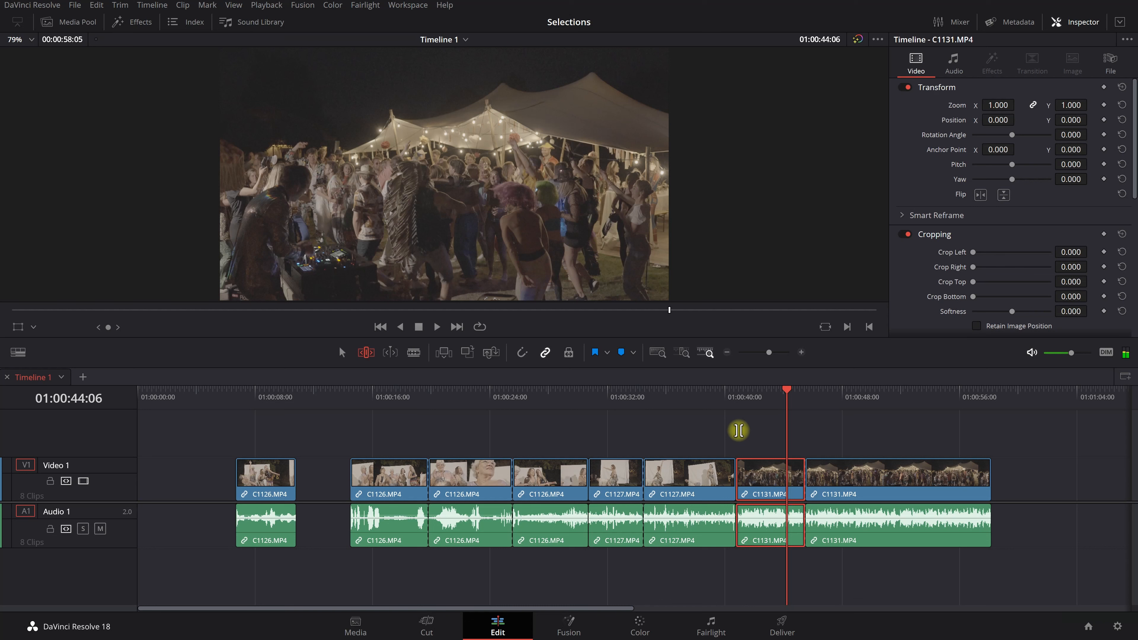
{"action": "key", "text": "shift+bracketright"}
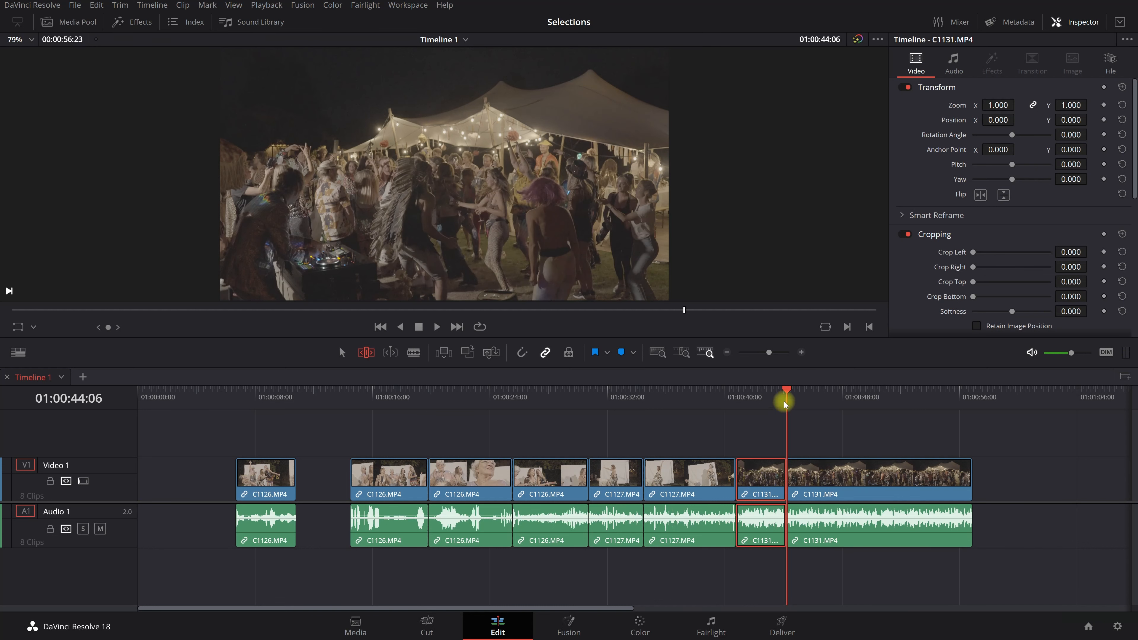
Razor the last C1131.MP4 piece at 01:00:46:07 and trim the start of its remainder to the playhead at 01:00:48:11
{"action": "left_click_drag", "start_coordinate": [788, 399], "coordinate": [848, 397]}
{"action": "key", "text": "ctrl+b"}
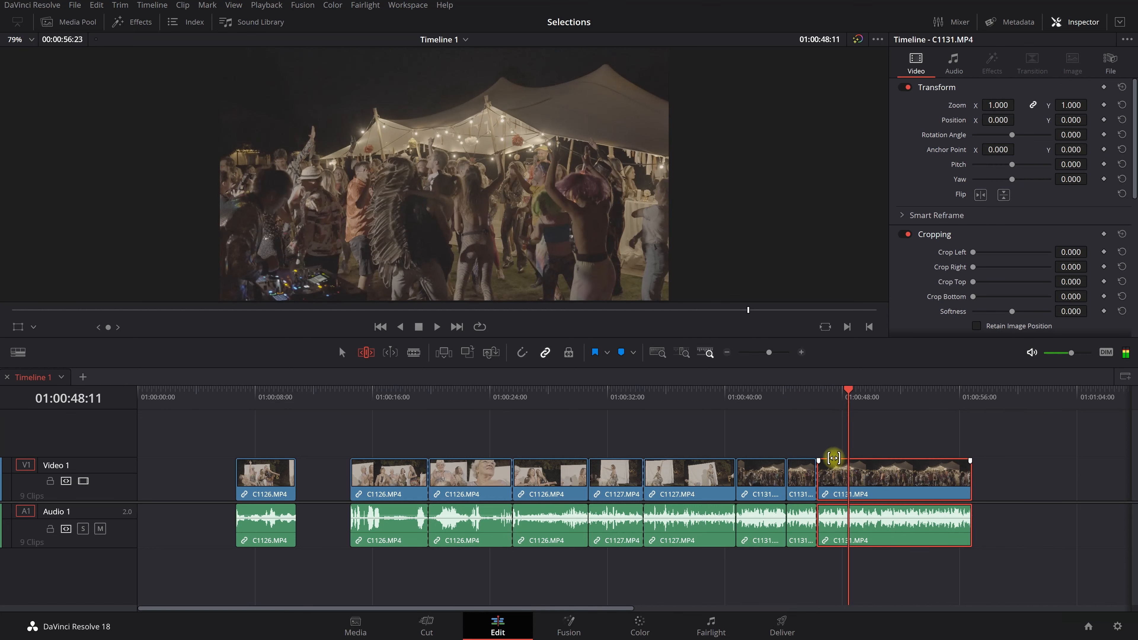
{"action": "key", "text": "ctrl+shift+bracketleft"}
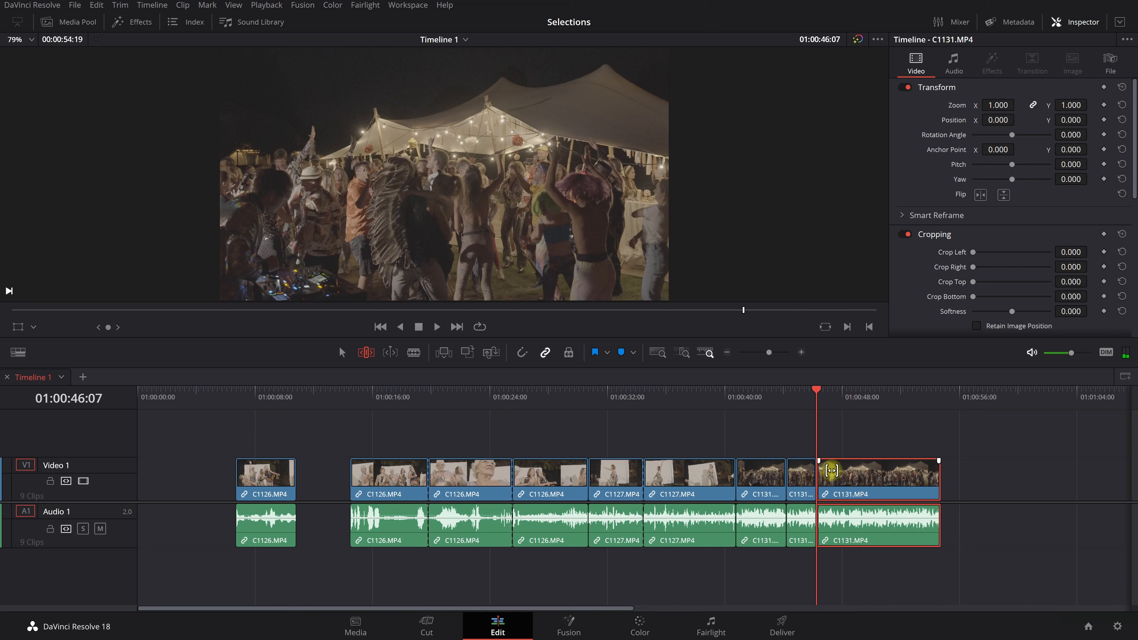
Razor the last C1131.MP4 piece at about 01:00:49 and trim the end of its remainder to the playhead at 01:00:51:24
{"action": "left_click_drag", "start_coordinate": [831, 397], "coordinate": [901, 409]}
{"action": "key", "text": "ctrl+b"}
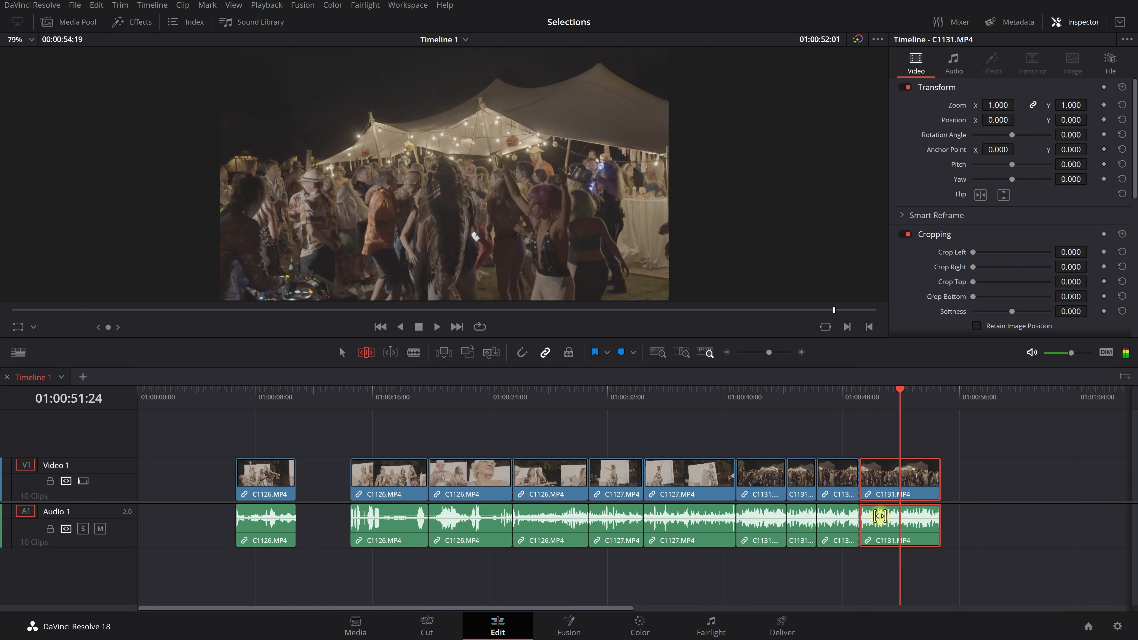
{"action": "left_click_drag", "start_coordinate": [940, 486], "coordinate": [906, 504]}
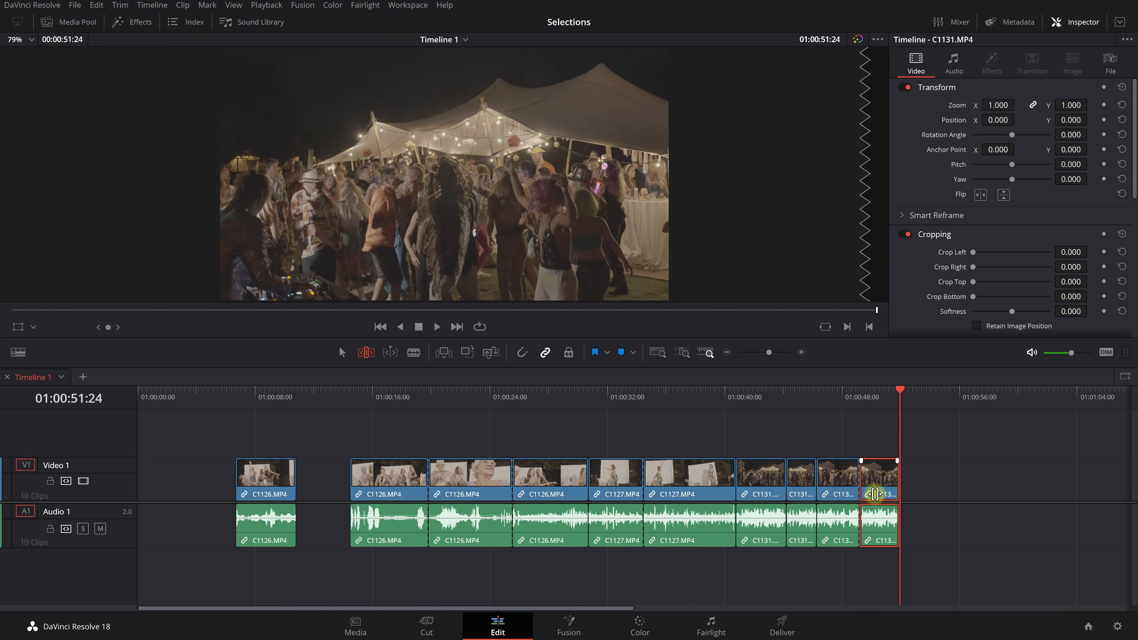